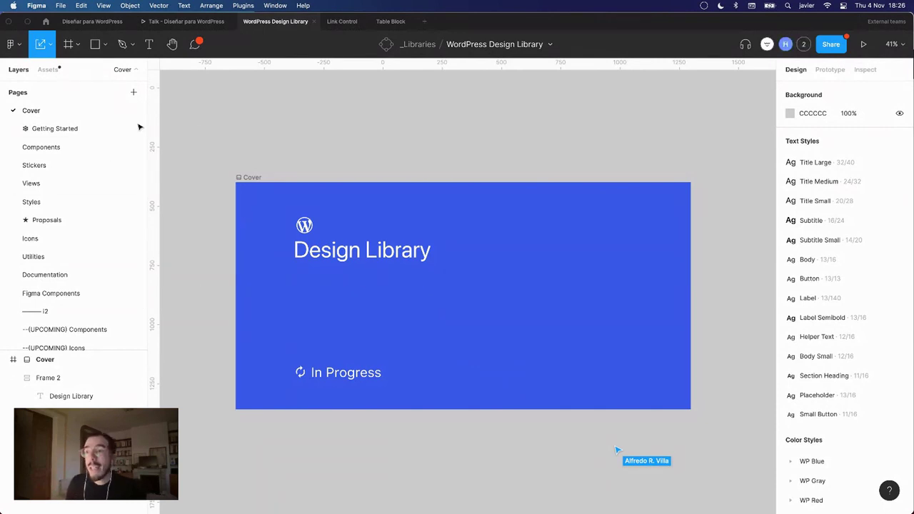
Open the Getting Started page and look through its introduction, Figma getting-started, contributing and maintaining columns
{"action": "left_click", "coordinate": [79, 129]}
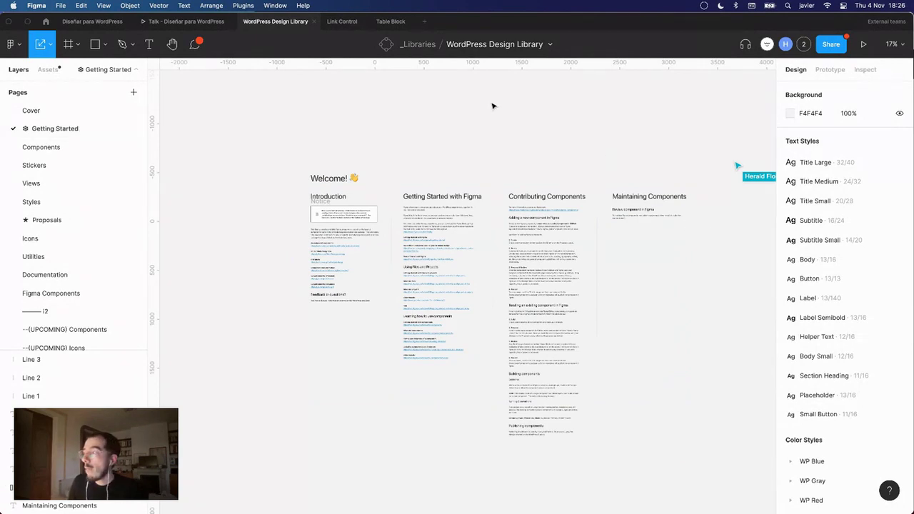
{"action": "key", "text": "z"}
{"action": "left_click_drag", "start_coordinate": [278, 150], "coordinate": [408, 361]}
{"action": "scroll", "coordinate": [423, 192], "scroll_direction": "right", "scroll_amount": 7}
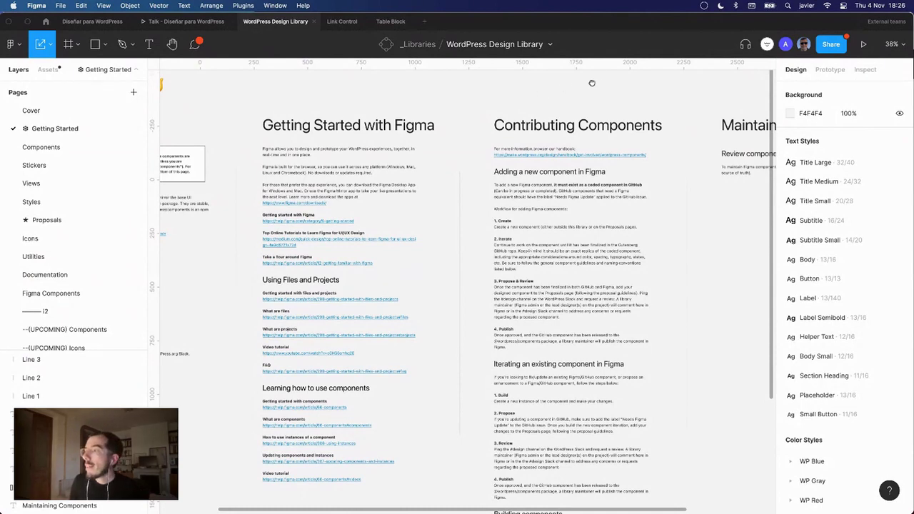
{"action": "left_click_drag", "start_coordinate": [592, 84], "coordinate": [418, 75]}
{"action": "scroll", "coordinate": [418, 75], "scroll_direction": "right", "scroll_amount": 2}
{"action": "scroll", "coordinate": [418, 75], "scroll_direction": "down", "scroll_amount": 1}
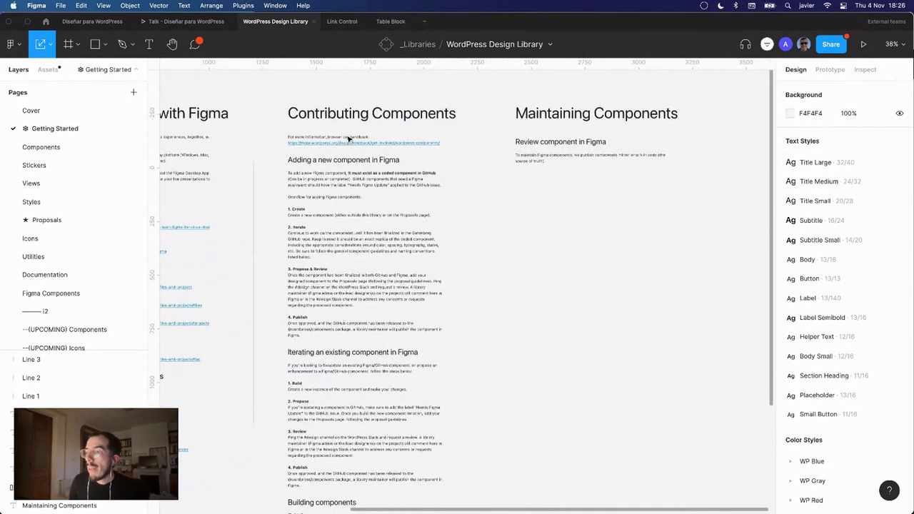
Read the Contributing Components column, focusing on the building guidelines, naming conventions and publishing sections
{"action": "scroll", "coordinate": [349, 143], "scroll_direction": "down", "scroll_amount": 5}
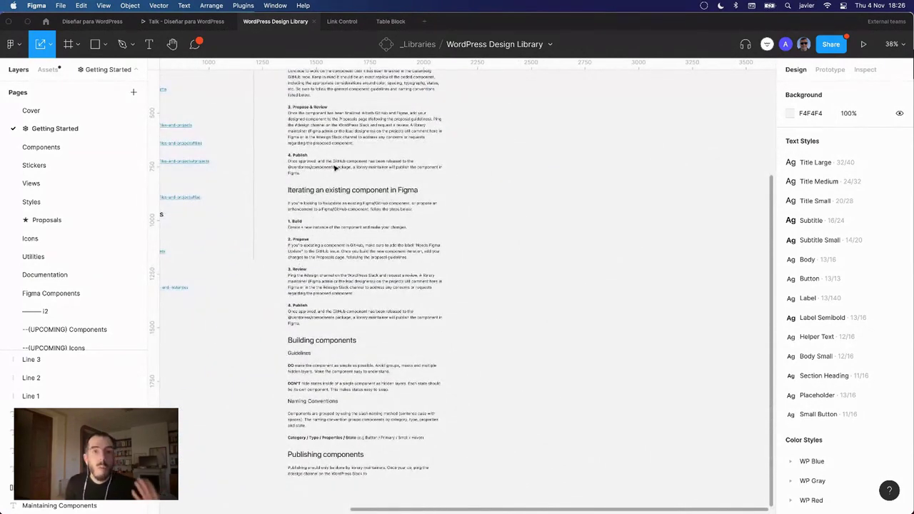
{"action": "scroll", "coordinate": [363, 184], "scroll_direction": "up", "scroll_amount": 4}
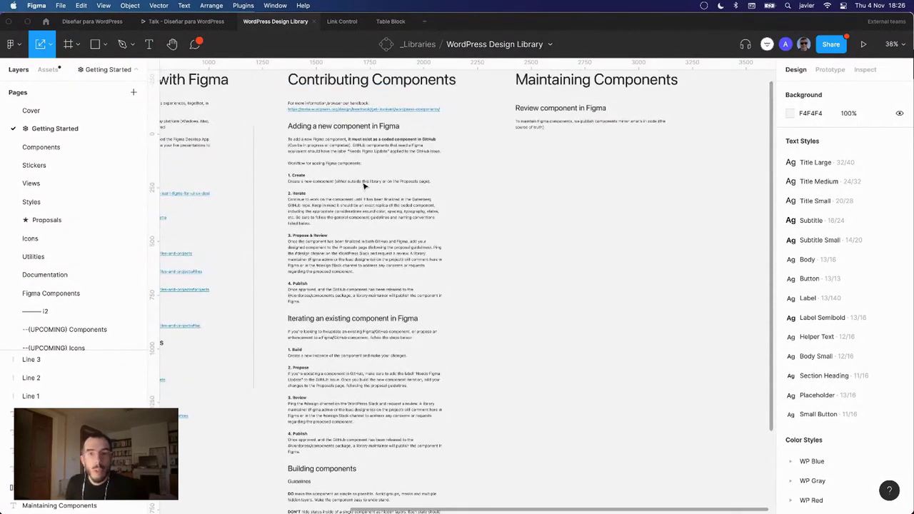
{"action": "scroll", "coordinate": [386, 227], "scroll_direction": "down", "scroll_amount": 7}
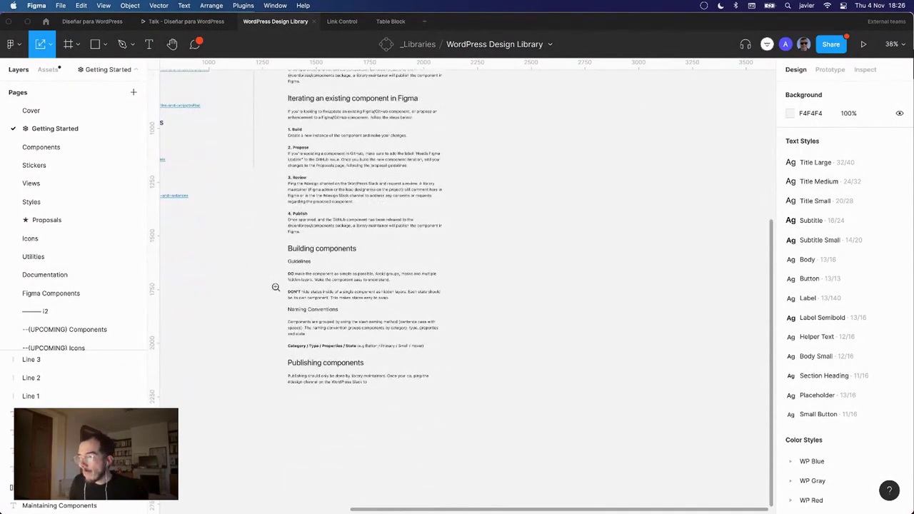
{"action": "left_click_drag", "start_coordinate": [275, 273], "coordinate": [460, 386]}
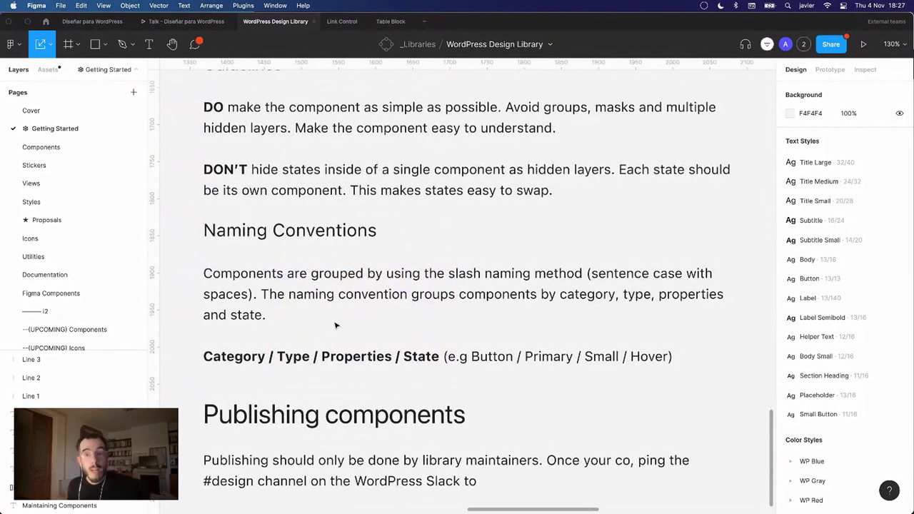
{"action": "scroll", "coordinate": [336, 325], "scroll_direction": "down", "scroll_amount": 2}
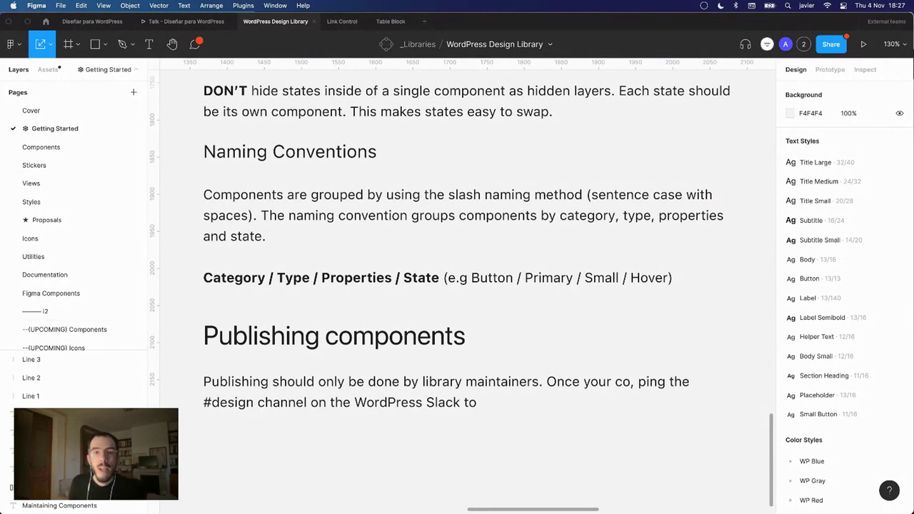
Survey the component frames on the Components page and examine the Unit input states in the Input frame
{"action": "left_click", "coordinate": [114, 146]}
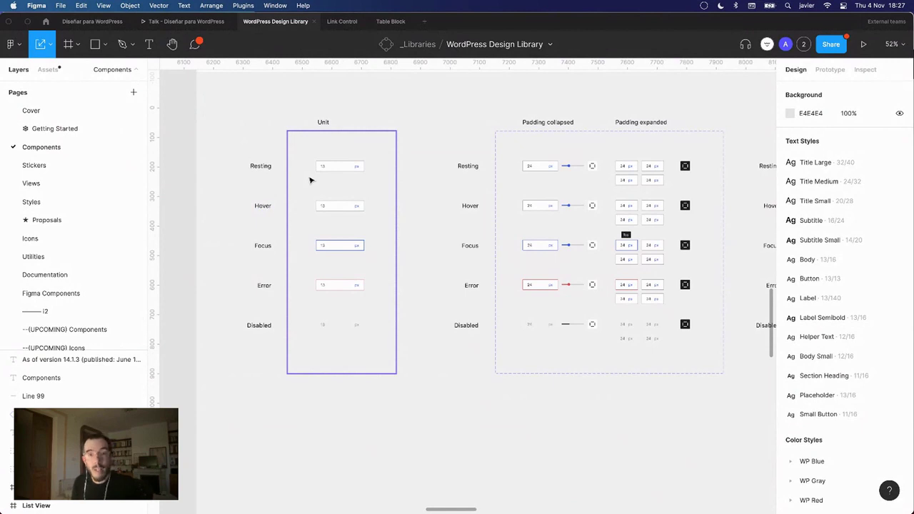
{"action": "scroll", "coordinate": [245, 151], "scroll_direction": "down", "scroll_amount": 5}
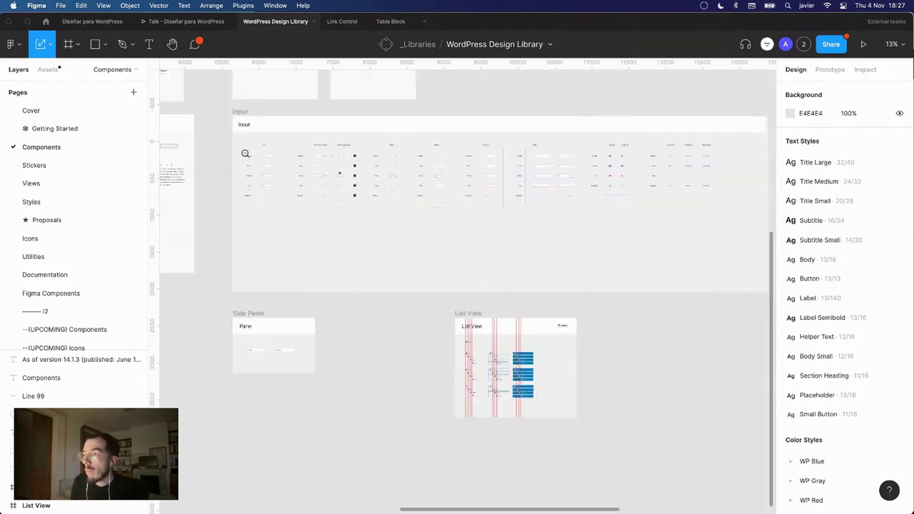
{"action": "scroll", "coordinate": [323, 212], "scroll_direction": "up", "scroll_amount": 1}
{"action": "scroll", "coordinate": [323, 212], "scroll_direction": "up", "scroll_amount": 3}
{"action": "scroll", "coordinate": [369, 267], "scroll_direction": "down", "scroll_amount": 5}
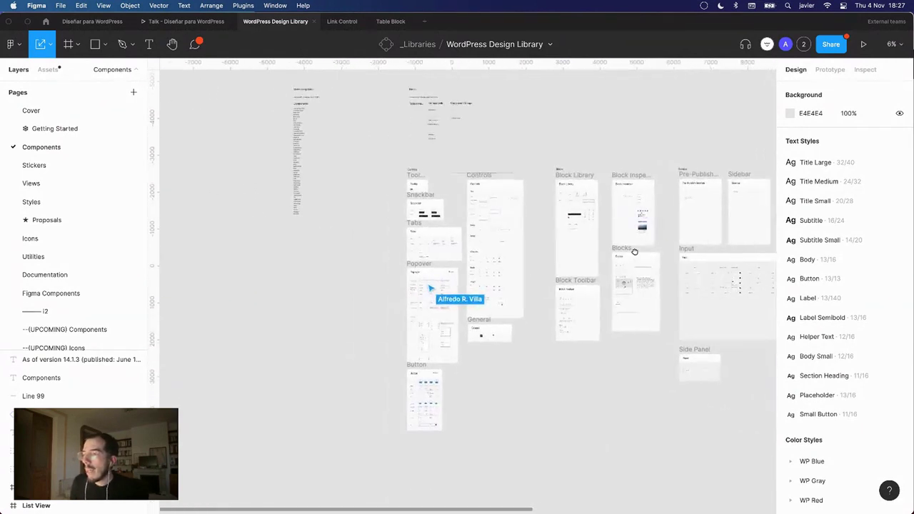
{"action": "scroll", "coordinate": [658, 244], "scroll_direction": "up", "scroll_amount": 6}
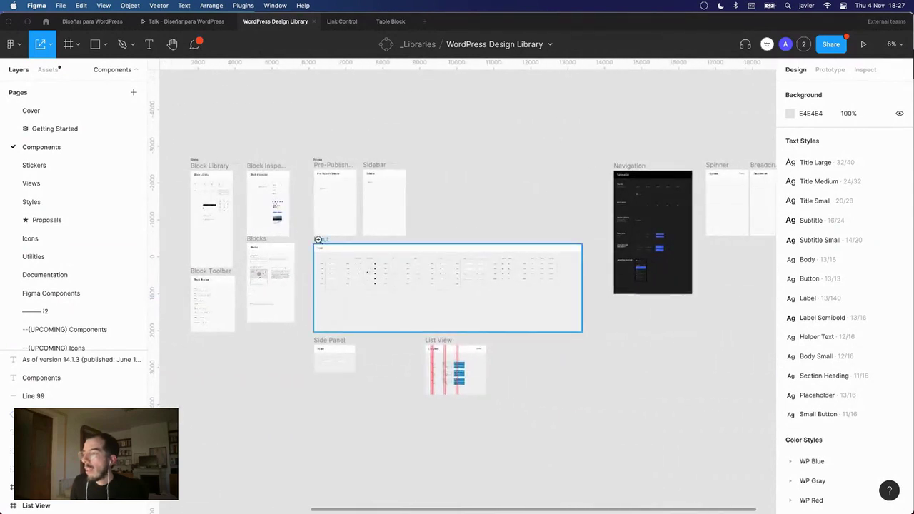
{"action": "left_click", "coordinate": [388, 313]}
{"action": "left_click_drag", "start_coordinate": [351, 210], "coordinate": [388, 267]}
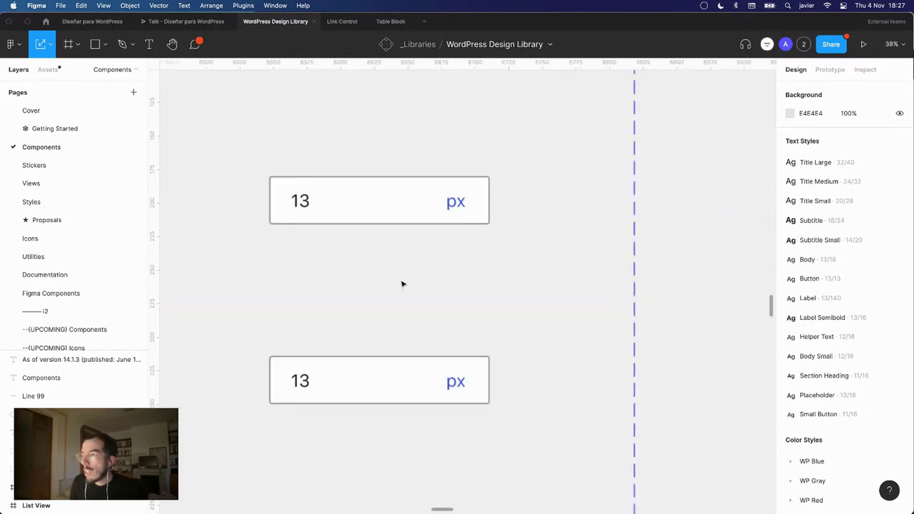
{"action": "scroll", "coordinate": [443, 293], "scroll_direction": "down", "scroll_amount": 5}
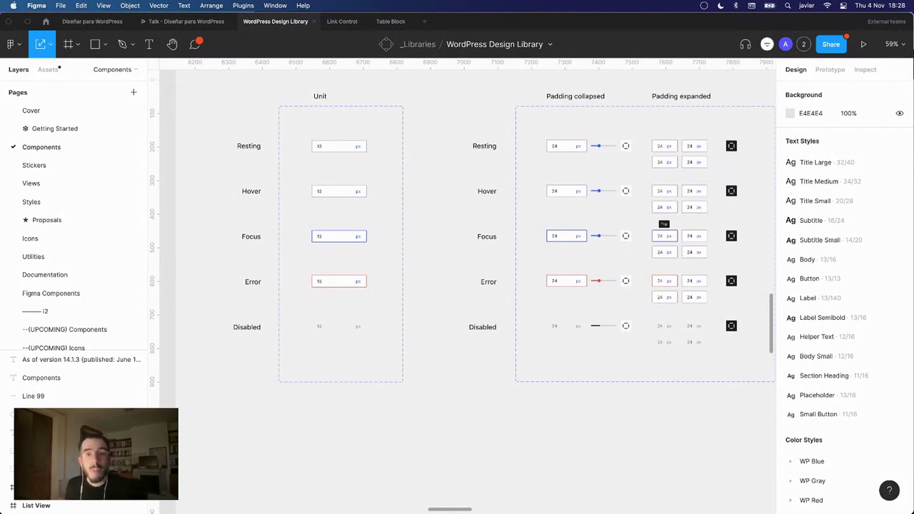
Look over the Stickers and Views pages and examine the card, guide, block placeholder and block inserter stickers
{"action": "left_click", "coordinate": [66, 169]}
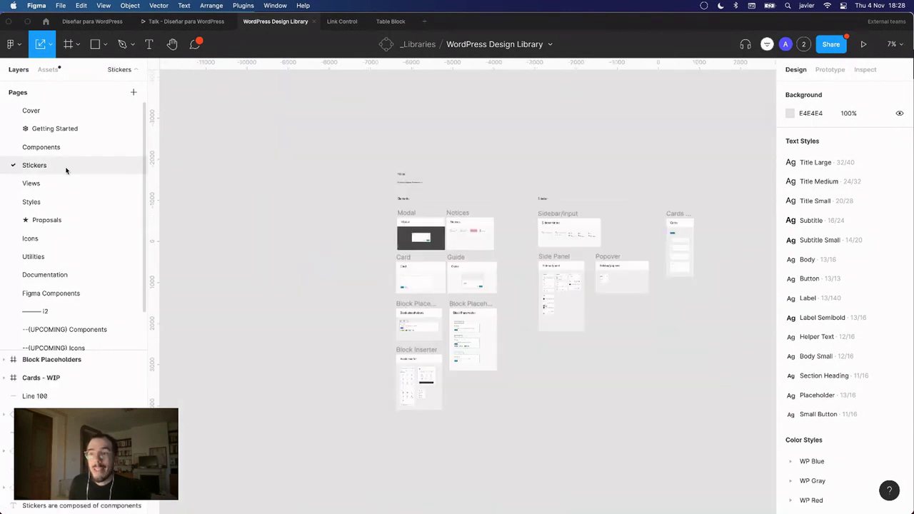
{"action": "left_click", "coordinate": [55, 184]}
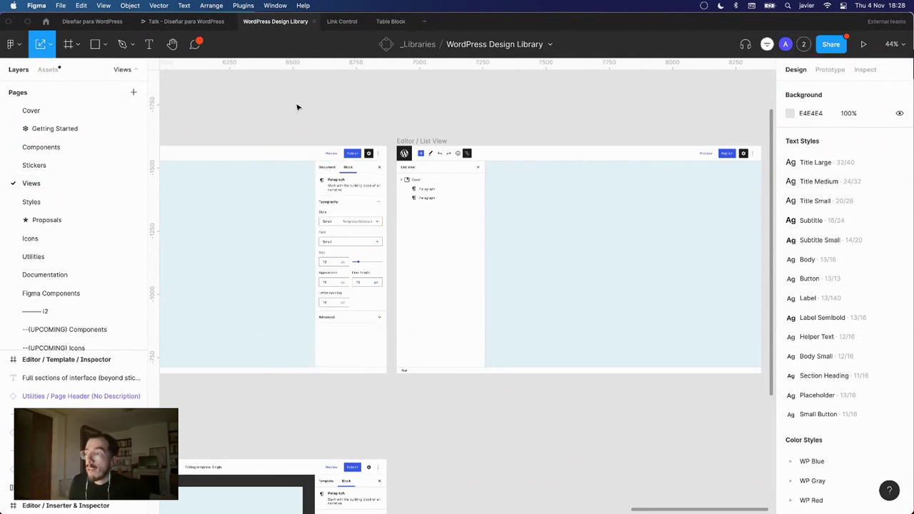
{"action": "key", "text": "shift+1"}
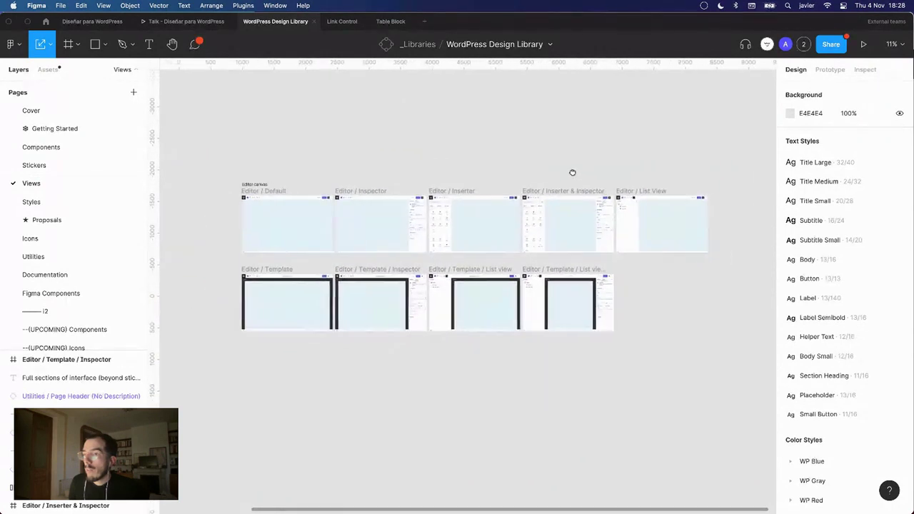
{"action": "left_click", "coordinate": [97, 168]}
{"action": "scroll", "coordinate": [288, 171], "scroll_direction": "right", "scroll_amount": 5}
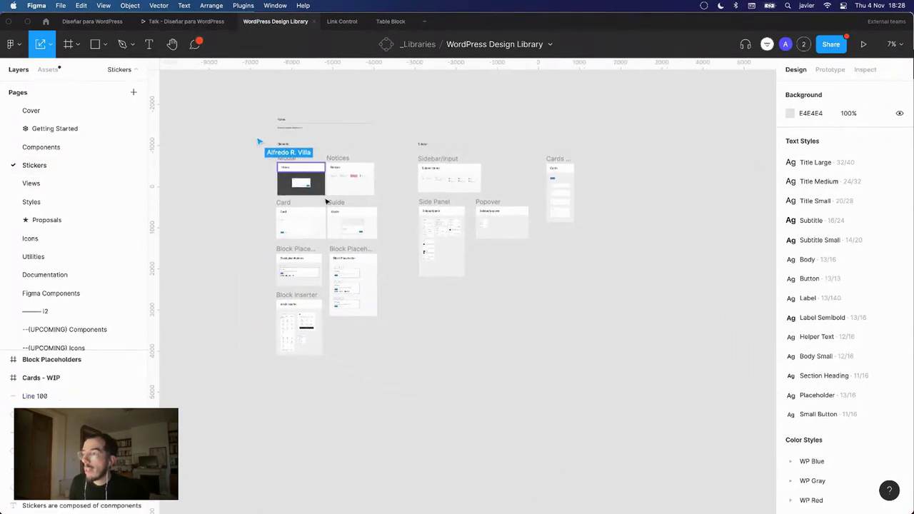
{"action": "left_click_drag", "start_coordinate": [280, 180], "coordinate": [418, 335]}
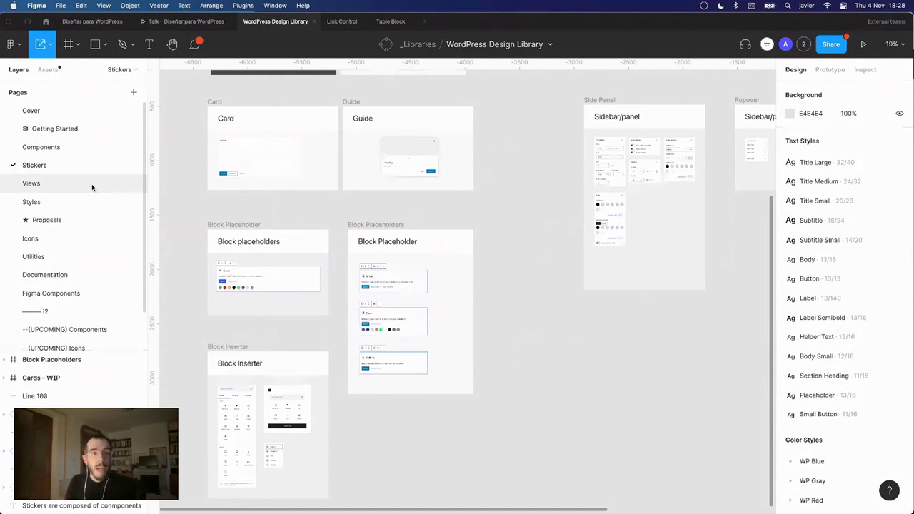
Return to the Views page and inspect the Editor / Template / Inspector view up close
{"action": "left_click", "coordinate": [92, 187]}
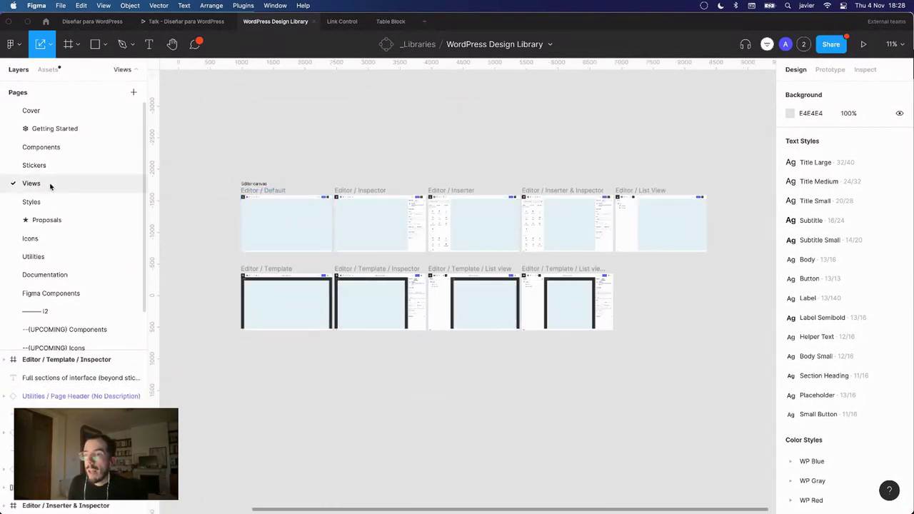
{"action": "key", "text": "z"}
{"action": "mouse_move", "coordinate": [199, 166]}
{"action": "left_mouse_down"}
{"action": "mouse_move", "coordinate": [410, 302]}
{"action": "mouse_move", "coordinate": [541, 310]}
{"action": "mouse_move", "coordinate": [664, 371]}
{"action": "left_mouse_up"}
{"action": "left_click", "coordinate": [364, 304]}
{"action": "left_click", "coordinate": [418, 330]}
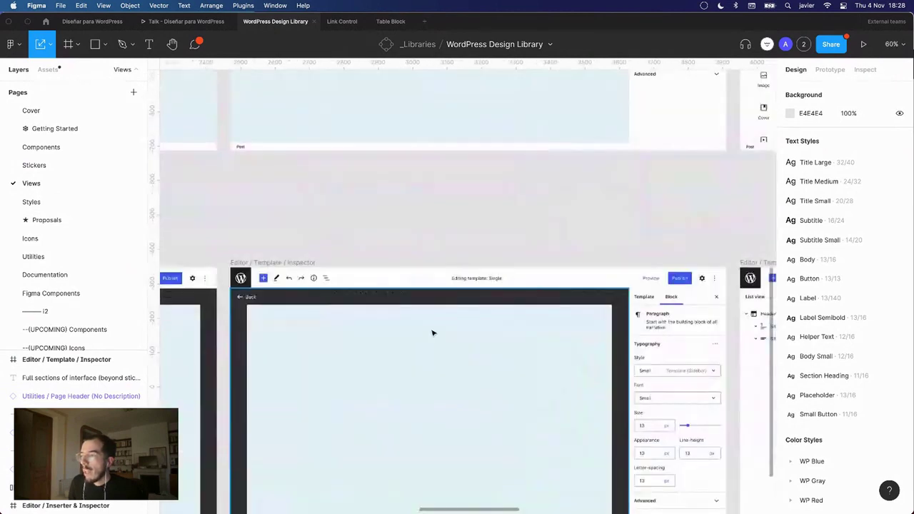
{"action": "scroll", "coordinate": [437, 229], "scroll_direction": "down", "scroll_amount": 5}
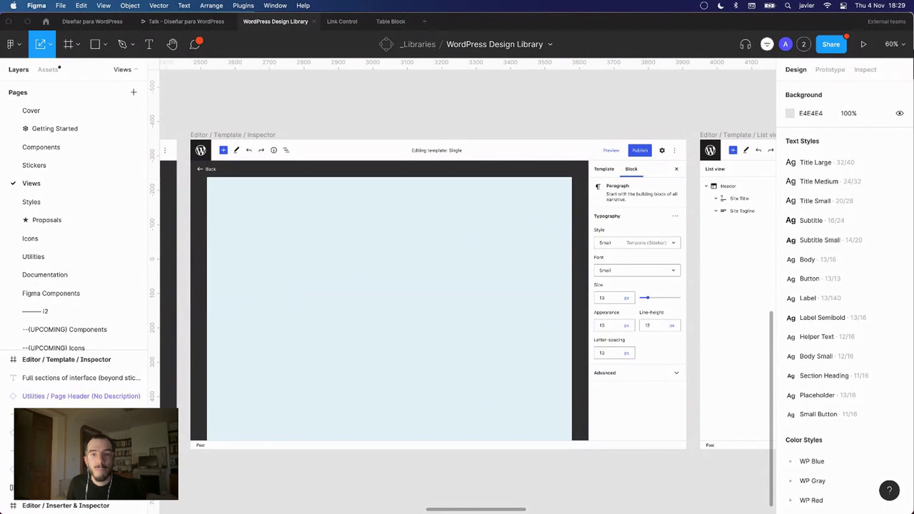
Review the color, typography, grid and elevation frames on the Styles page
{"action": "left_click", "coordinate": [47, 202]}
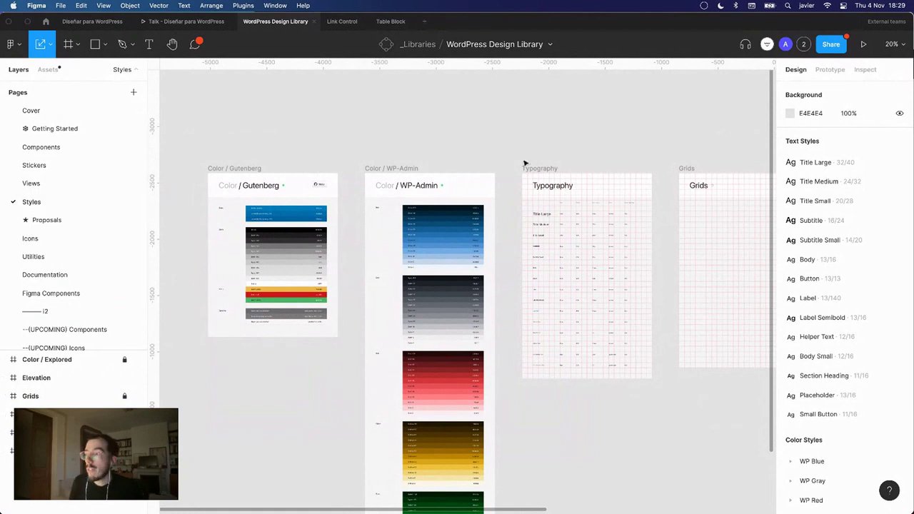
{"action": "scroll", "coordinate": [315, 108], "scroll_direction": "right", "scroll_amount": 5}
{"action": "left_click_drag", "start_coordinate": [357, 118], "coordinate": [250, 120]}
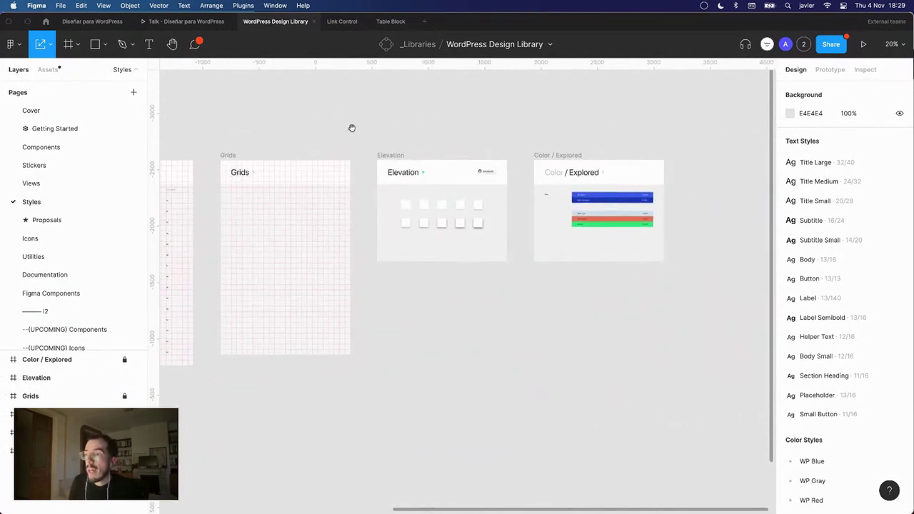
{"action": "left_click_drag", "start_coordinate": [435, 130], "coordinate": [403, 130]}
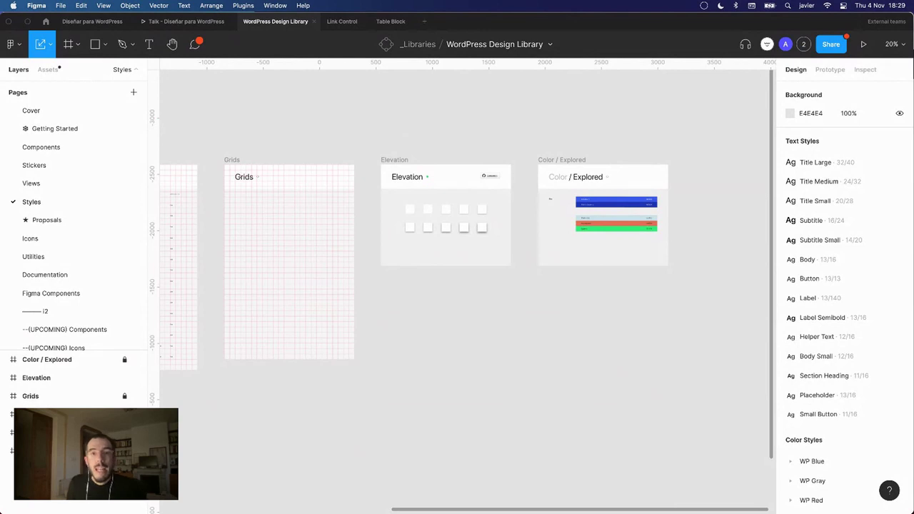
View the Proposals page and examine the Generic, Material and Explored icon sets on the Icons page
{"action": "left_click", "coordinate": [52, 219]}
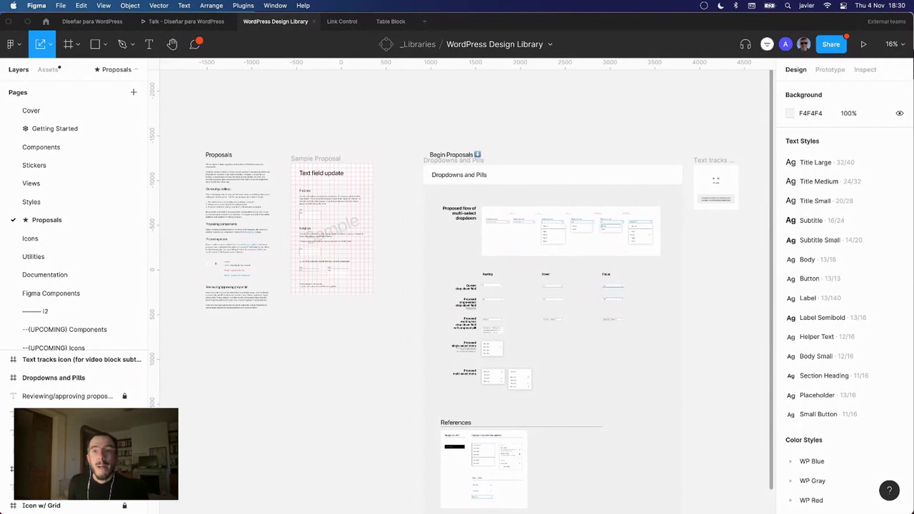
{"action": "left_click", "coordinate": [32, 239]}
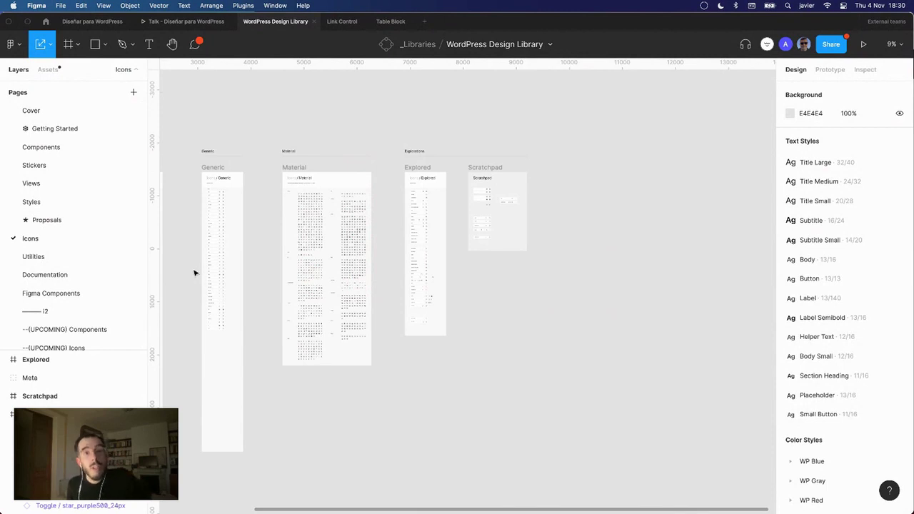
{"action": "scroll", "coordinate": [355, 171], "scroll_direction": "left", "scroll_amount": 10}
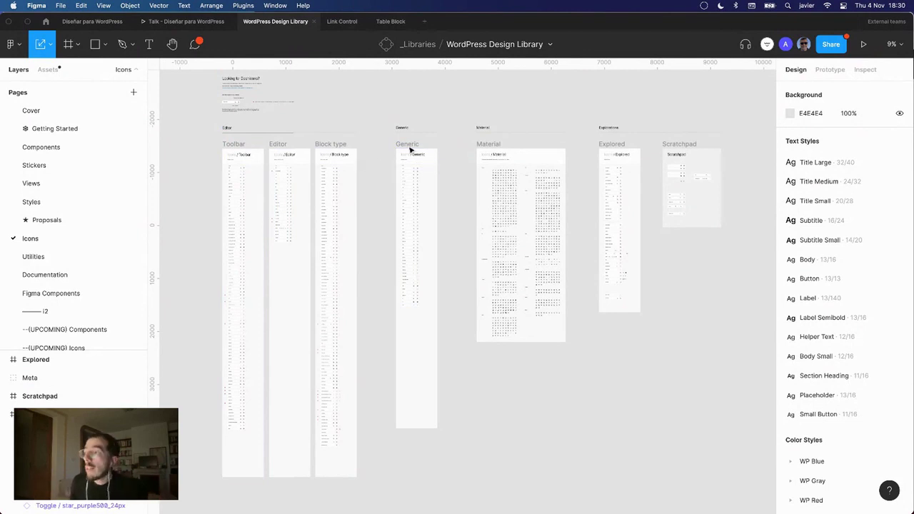
{"action": "left_click_drag", "start_coordinate": [478, 116], "coordinate": [708, 367]}
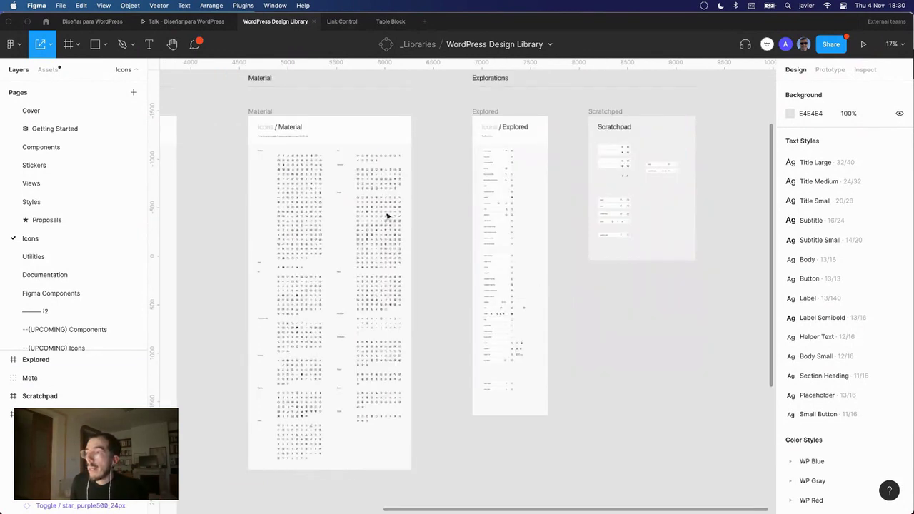
{"action": "scroll", "coordinate": [490, 189], "scroll_direction": "left", "scroll_amount": 1}
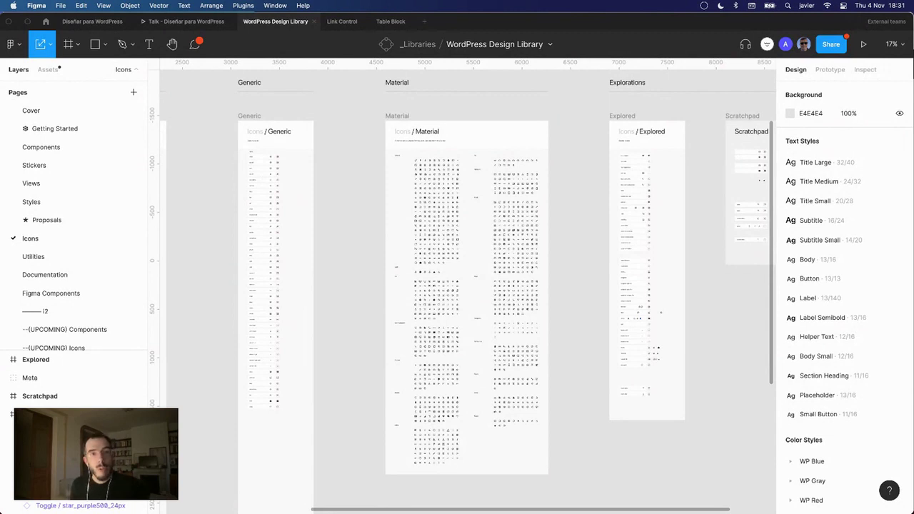
Create a new blank design file and browse the team libraries available to it, including the WordPress.org ones
{"action": "left_click", "coordinate": [45, 22]}
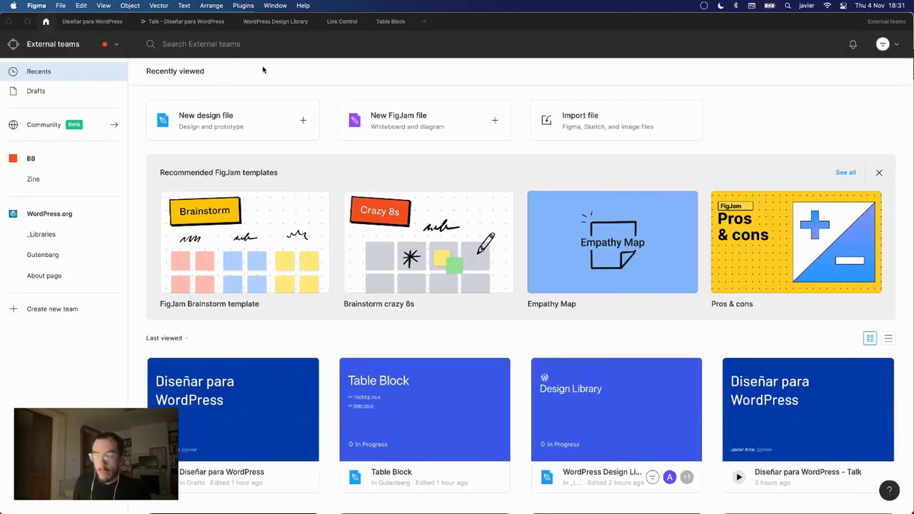
{"action": "key", "text": "super+n"}
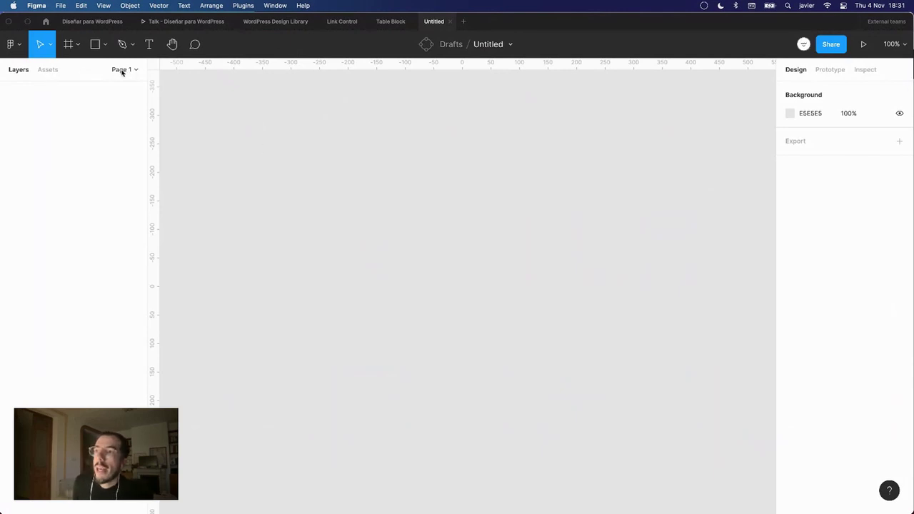
{"action": "left_click", "coordinate": [49, 71]}
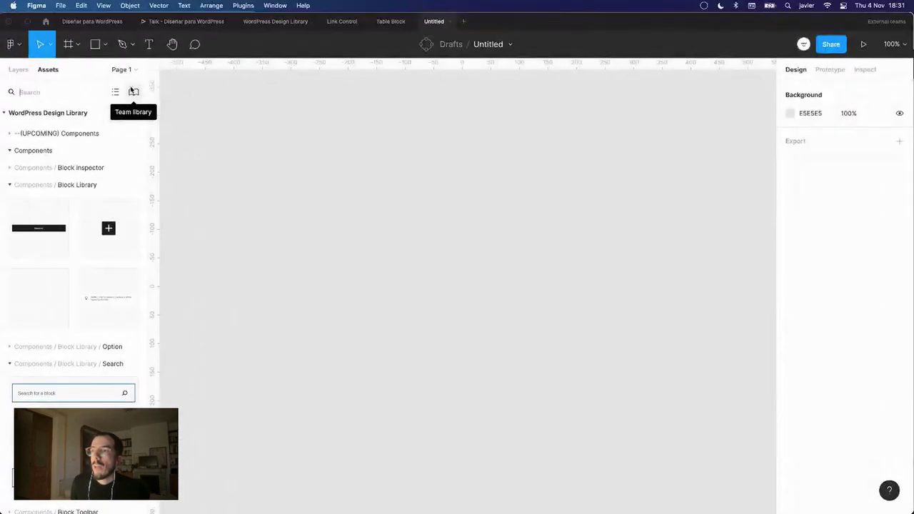
{"action": "left_click", "coordinate": [133, 91]}
{"action": "scroll", "coordinate": [372, 236], "scroll_direction": "down", "scroll_amount": 2}
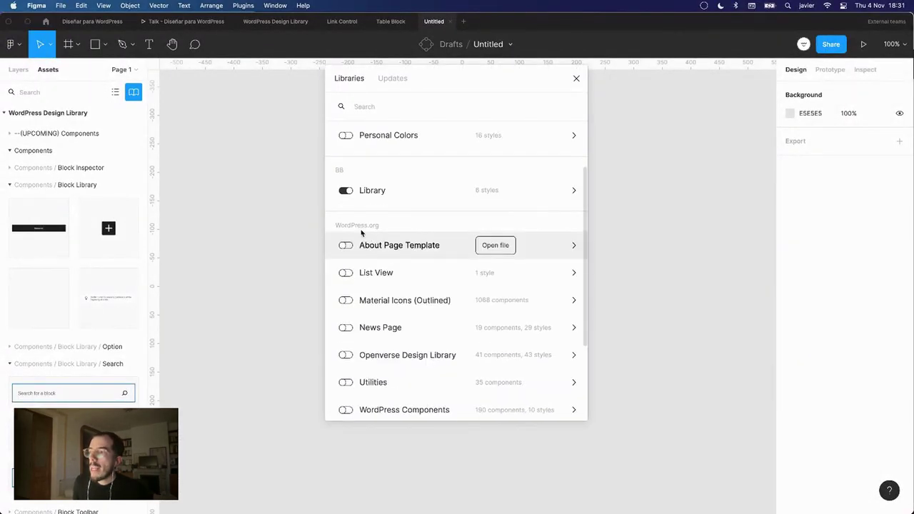
{"action": "scroll", "coordinate": [339, 200], "scroll_direction": "down", "scroll_amount": 3}
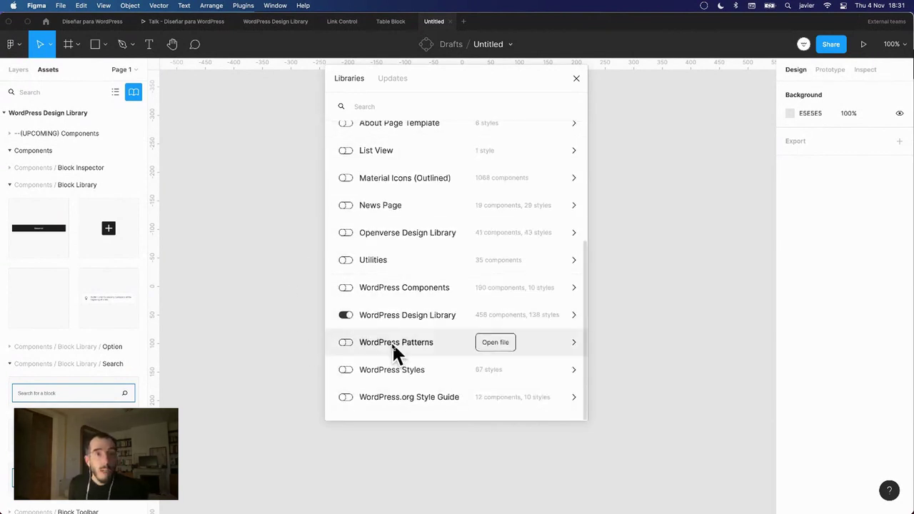
Turn the WordPress Design Library off and on again for this file and close the library list
{"action": "left_click", "coordinate": [347, 316]}
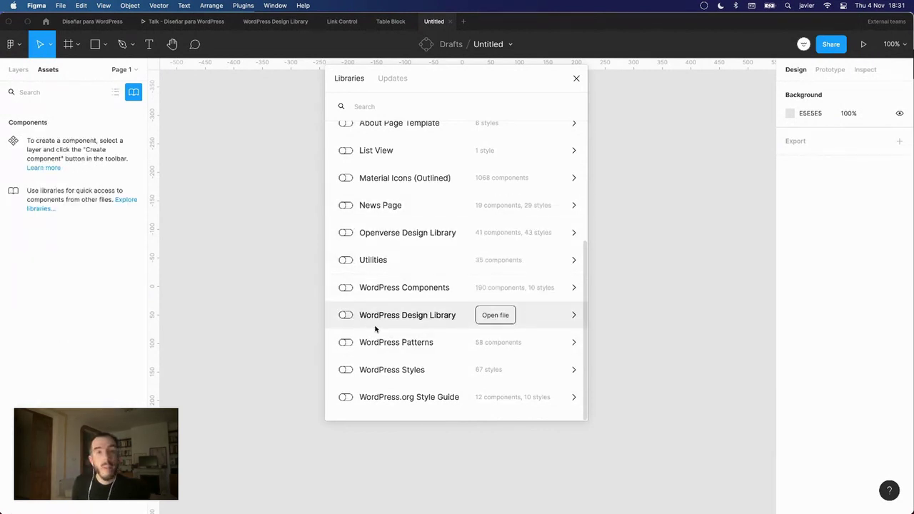
{"action": "left_click", "coordinate": [347, 315]}
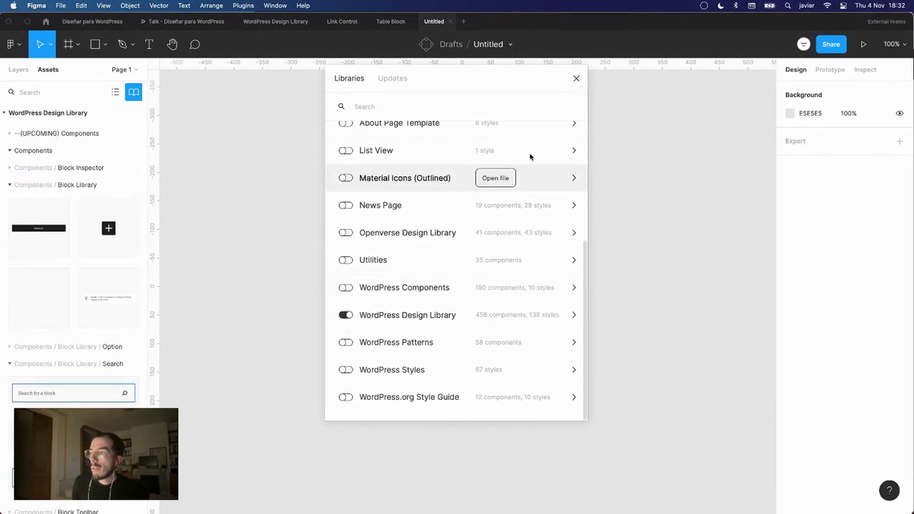
{"action": "left_click", "coordinate": [576, 78]}
Place a Primary button and a Primary Small button from the WordPress Design Library on the canvas
{"action": "scroll", "coordinate": [81, 231], "scroll_direction": "down", "scroll_amount": 15}
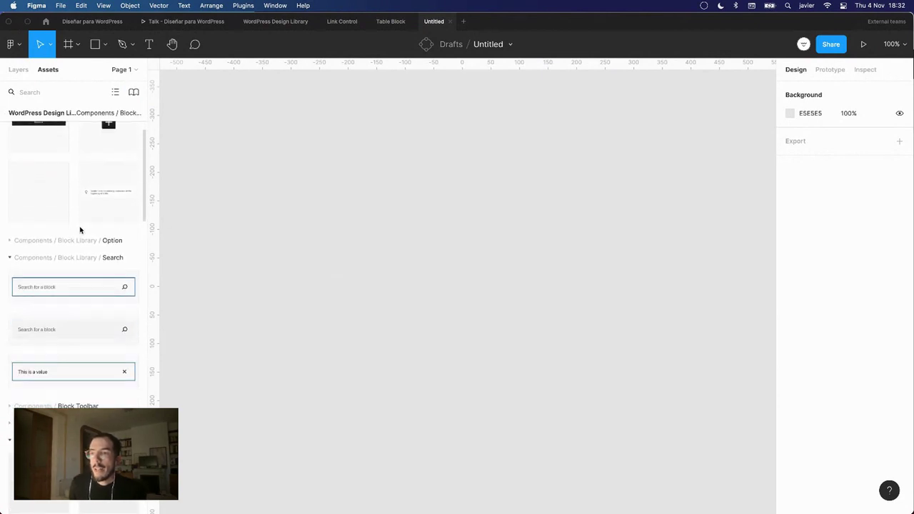
{"action": "scroll", "coordinate": [81, 233], "scroll_direction": "up", "scroll_amount": 5}
{"action": "left_click_drag", "start_coordinate": [108, 245], "coordinate": [356, 184]}
{"action": "scroll", "coordinate": [60, 294], "scroll_direction": "up", "scroll_amount": 3}
{"action": "scroll", "coordinate": [60, 294], "scroll_direction": "down", "scroll_amount": 3}
{"action": "left_click_drag", "start_coordinate": [38, 298], "coordinate": [442, 267]}
{"action": "scroll", "coordinate": [56, 343], "scroll_direction": "down", "scroll_amount": 6}
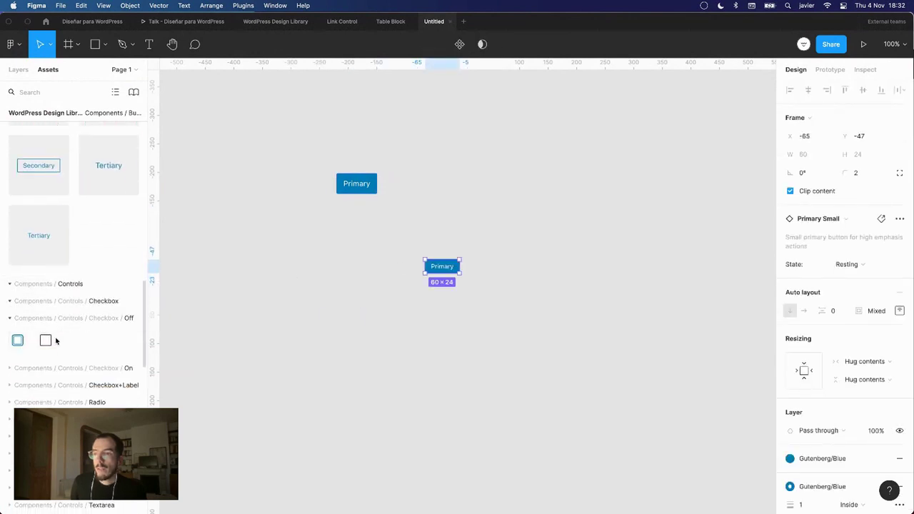
{"action": "scroll", "coordinate": [388, 365], "scroll_direction": "up", "scroll_amount": 3}
{"action": "scroll", "coordinate": [356, 312], "scroll_direction": "down", "scroll_amount": 1}
{"action": "key", "text": "Escape"}
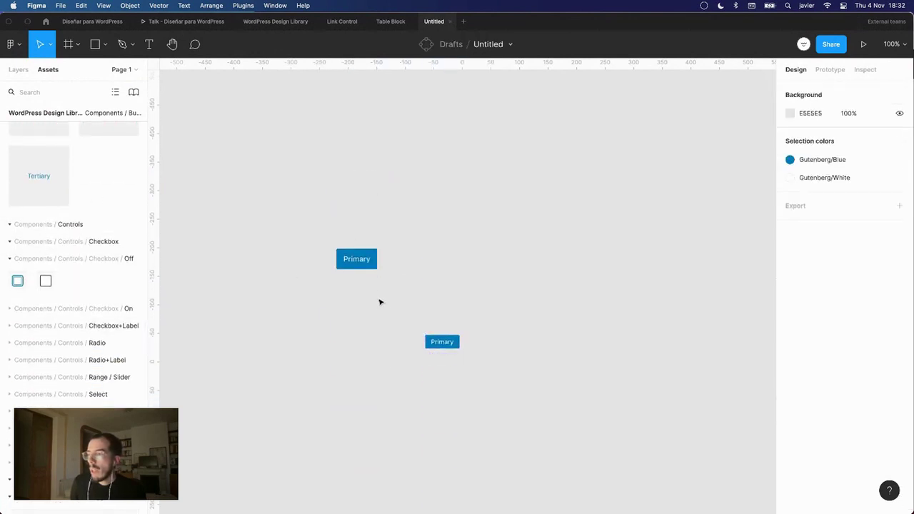
Move the Primary Small button beside the larger Primary button and view both up close
{"action": "left_click_drag", "start_coordinate": [312, 217], "coordinate": [478, 369]}
{"action": "left_click_drag", "start_coordinate": [568, 425], "coordinate": [503, 206]}
{"action": "left_click", "coordinate": [335, 186]}
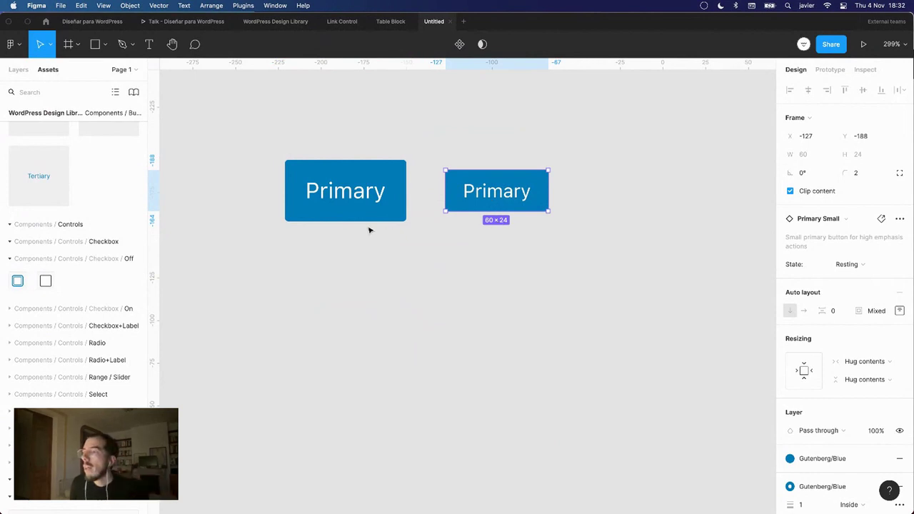
Change the larger Primary button's fill to the WP Red/Red 40 color style
{"action": "left_click", "coordinate": [331, 188]}
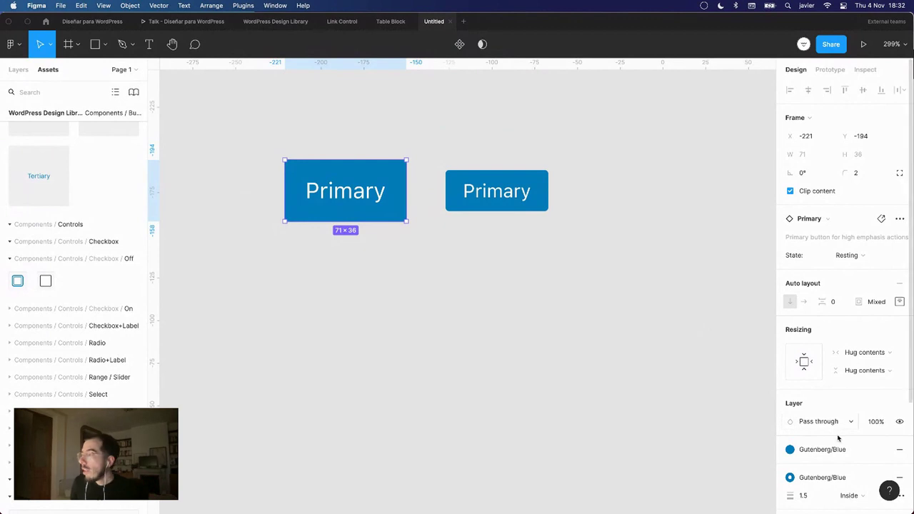
{"action": "scroll", "coordinate": [827, 423], "scroll_direction": "down", "scroll_amount": 4}
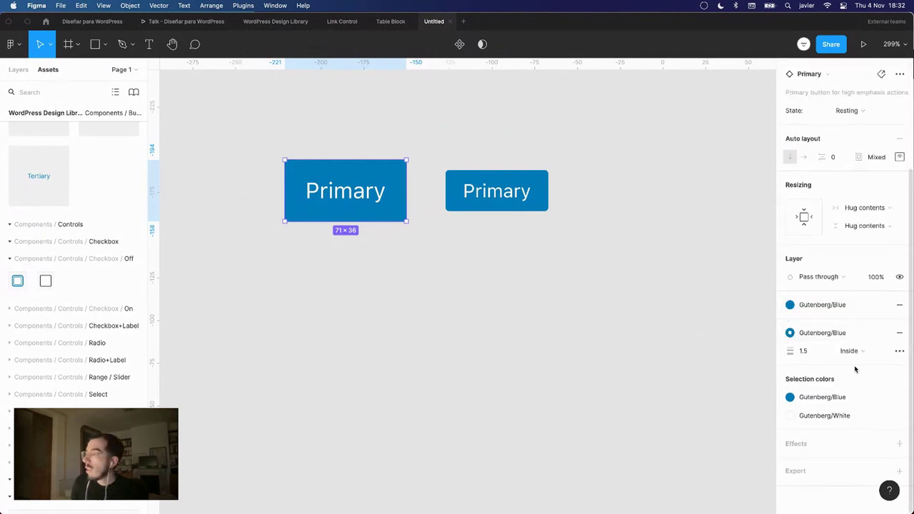
{"action": "left_click", "coordinate": [789, 305]}
{"action": "scroll", "coordinate": [814, 406], "scroll_direction": "down", "scroll_amount": 1}
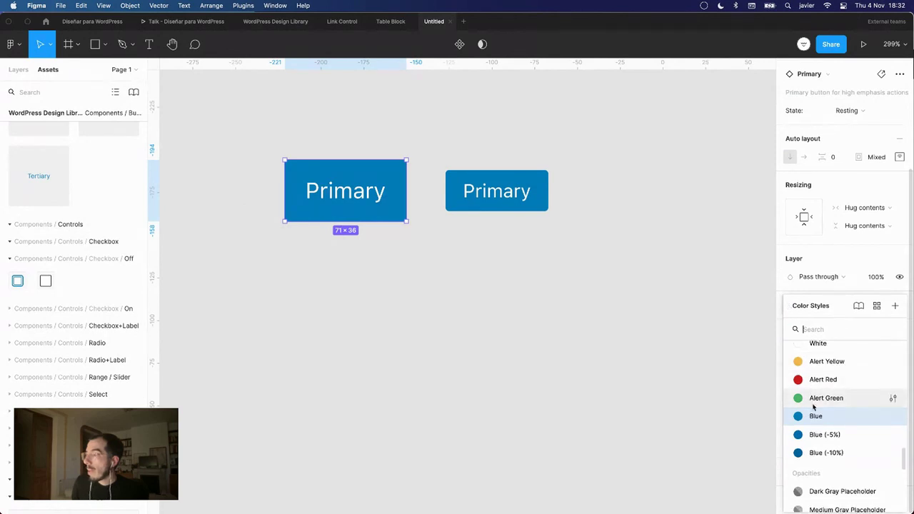
{"action": "scroll", "coordinate": [814, 406], "scroll_direction": "up", "scroll_amount": 15}
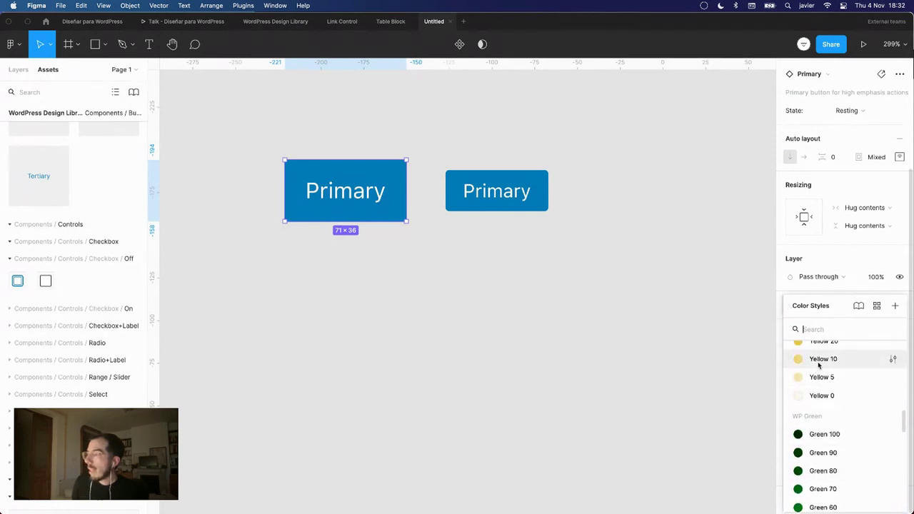
{"action": "scroll", "coordinate": [818, 366], "scroll_direction": "up", "scroll_amount": 12}
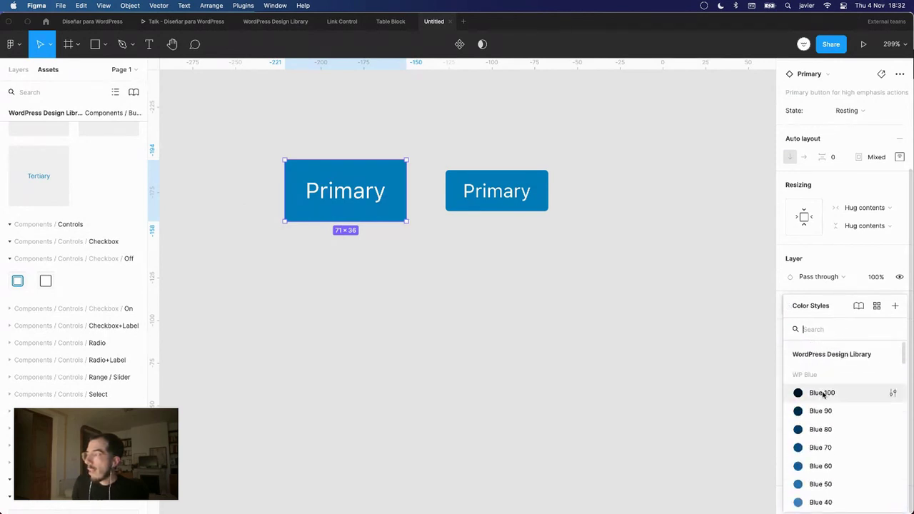
{"action": "scroll", "coordinate": [824, 400], "scroll_direction": "down", "scroll_amount": 3}
{"action": "scroll", "coordinate": [825, 411], "scroll_direction": "down", "scroll_amount": 10}
{"action": "scroll", "coordinate": [823, 429], "scroll_direction": "down", "scroll_amount": 3}
{"action": "left_click", "coordinate": [823, 426]}
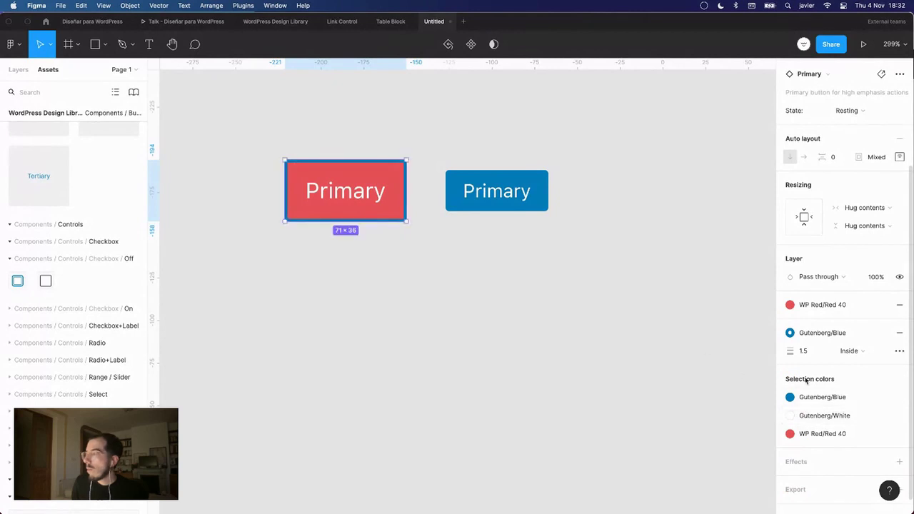
Replace the Gutenberg/Blue selection color of the larger Primary button with the WP Red/Red 50 style
{"action": "left_click", "coordinate": [789, 398]}
{"action": "scroll", "coordinate": [700, 402], "scroll_direction": "down", "scroll_amount": 2}
{"action": "scroll", "coordinate": [698, 402], "scroll_direction": "up", "scroll_amount": 3}
{"action": "scroll", "coordinate": [699, 402], "scroll_direction": "up", "scroll_amount": 2}
{"action": "scroll", "coordinate": [700, 414], "scroll_direction": "down", "scroll_amount": 10}
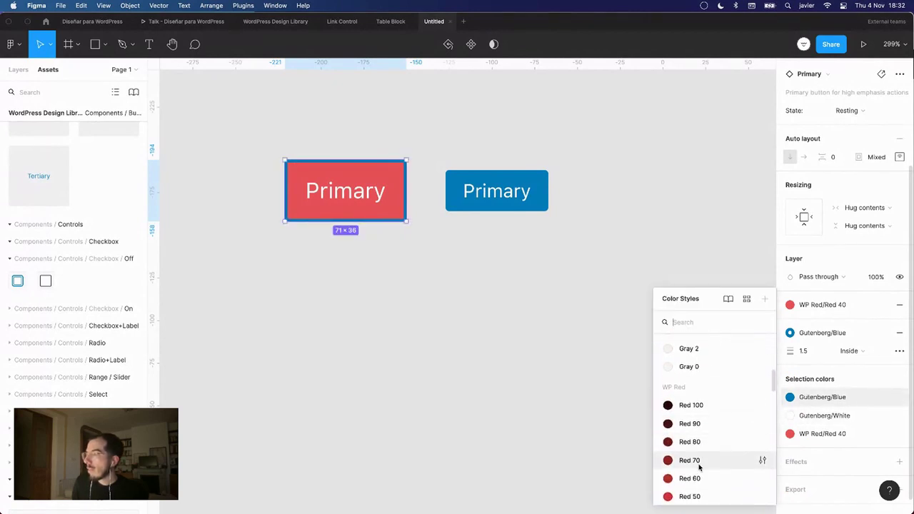
{"action": "left_click", "coordinate": [696, 494]}
{"action": "left_click", "coordinate": [565, 352]}
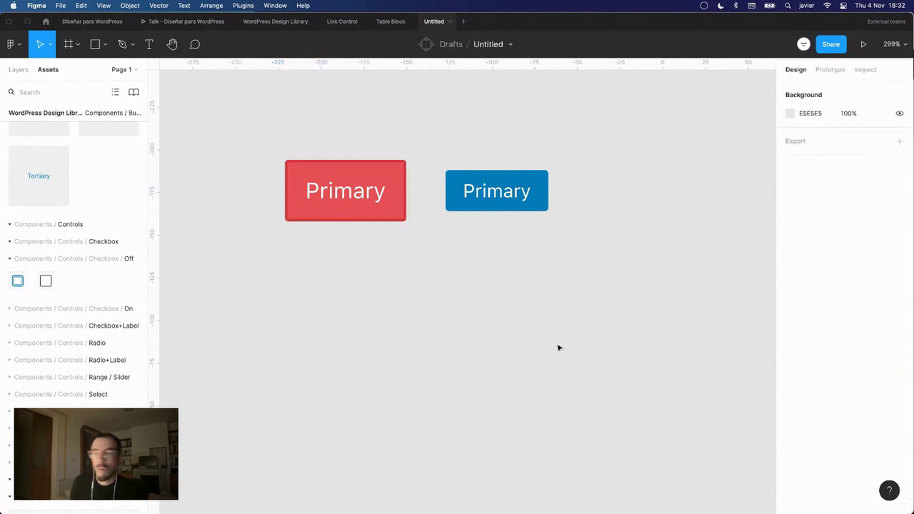
Apply the Elevation/5 effect style to the red Primary button and move it farther from the small button
{"action": "left_click", "coordinate": [319, 194]}
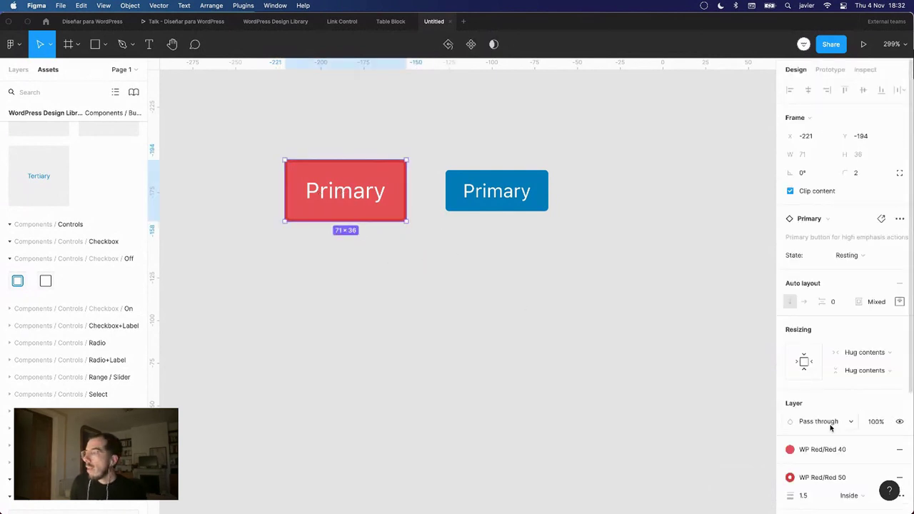
{"action": "scroll", "coordinate": [832, 426], "scroll_direction": "down", "scroll_amount": 3}
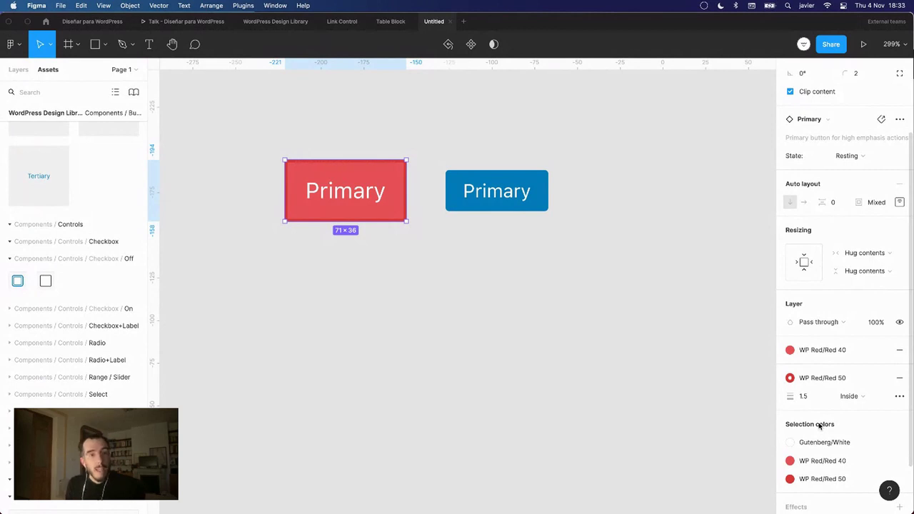
{"action": "scroll", "coordinate": [822, 429], "scroll_direction": "down", "scroll_amount": 2}
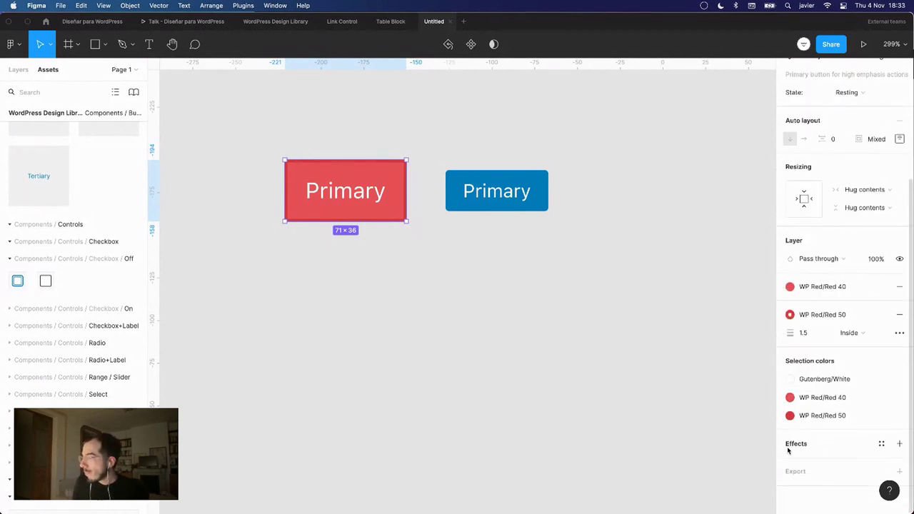
{"action": "left_click", "coordinate": [882, 444]}
{"action": "scroll", "coordinate": [841, 435], "scroll_direction": "down", "scroll_amount": 4}
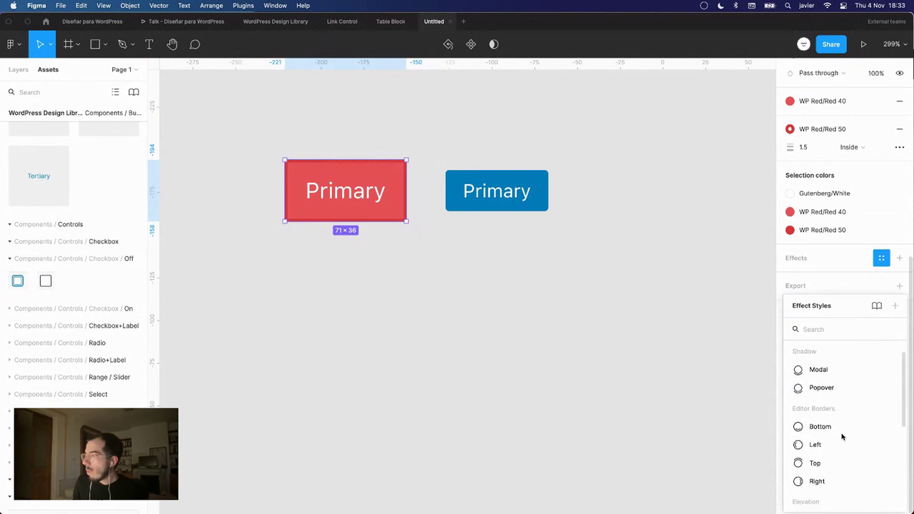
{"action": "scroll", "coordinate": [839, 435], "scroll_direction": "down", "scroll_amount": 2}
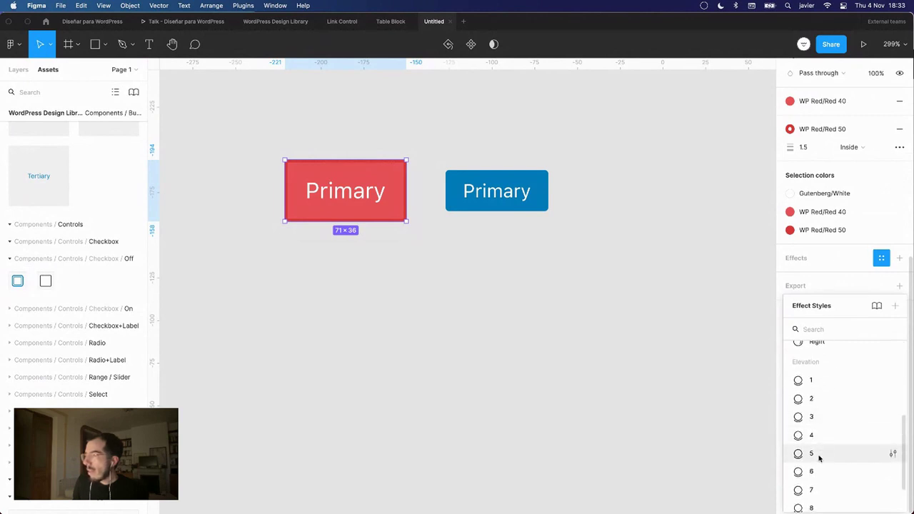
{"action": "left_click", "coordinate": [820, 451]}
{"action": "left_click_drag", "start_coordinate": [346, 193], "coordinate": [316, 198]}
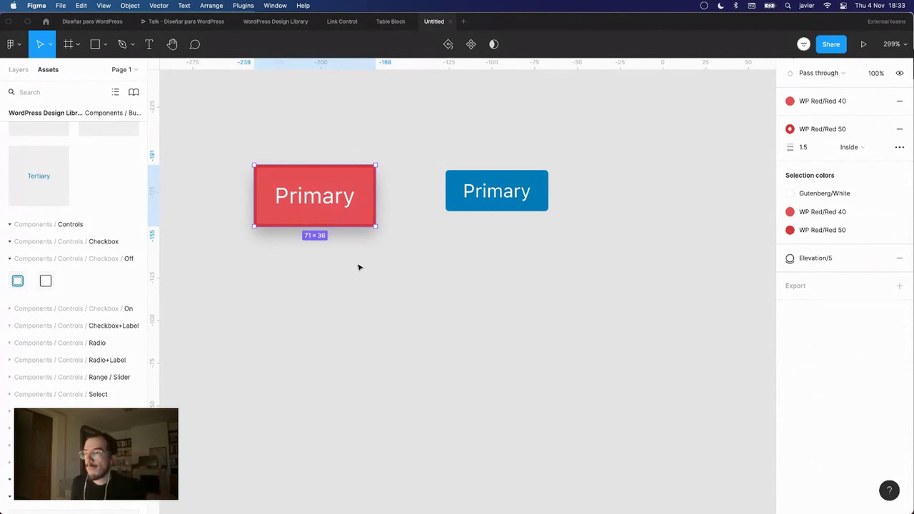
Show the file's layers and page list, and delete both Primary buttons from the canvas
{"action": "left_click", "coordinate": [19, 70]}
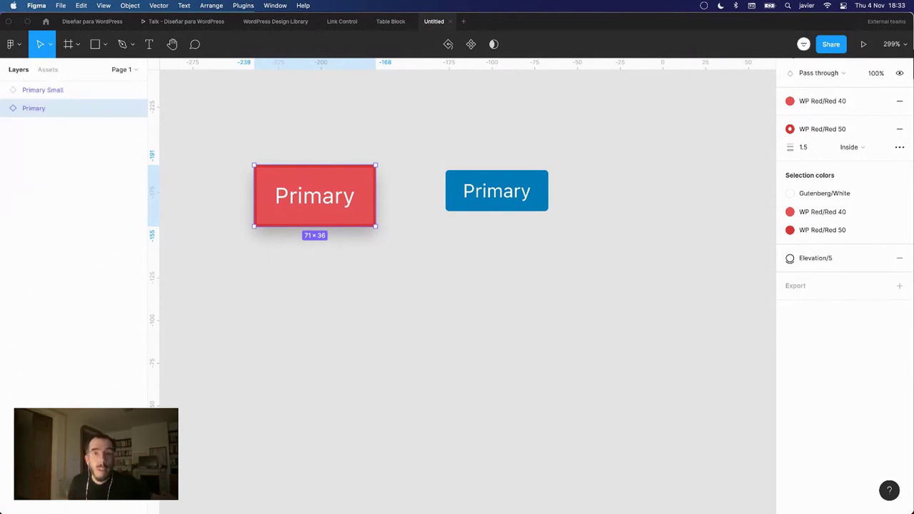
{"action": "left_click", "coordinate": [120, 69]}
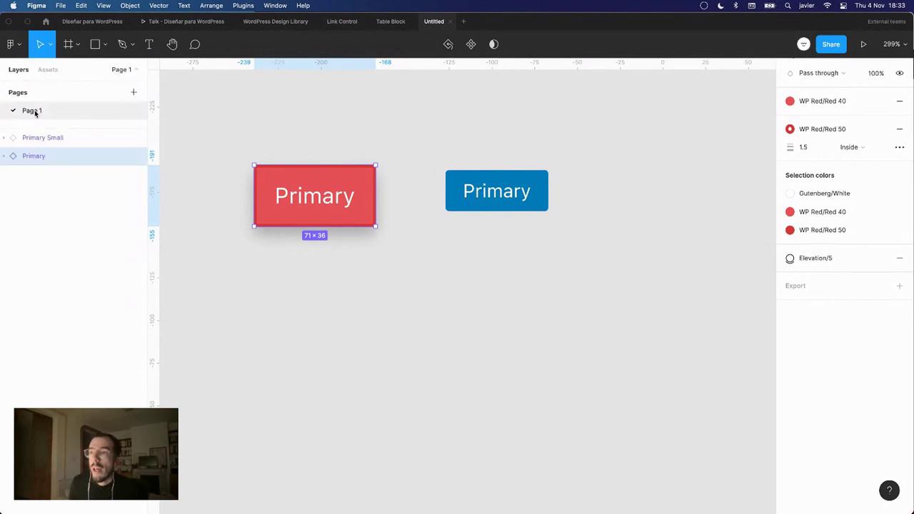
{"action": "left_click_drag", "start_coordinate": [233, 288], "coordinate": [628, 135]}
{"action": "key", "text": "Delete"}
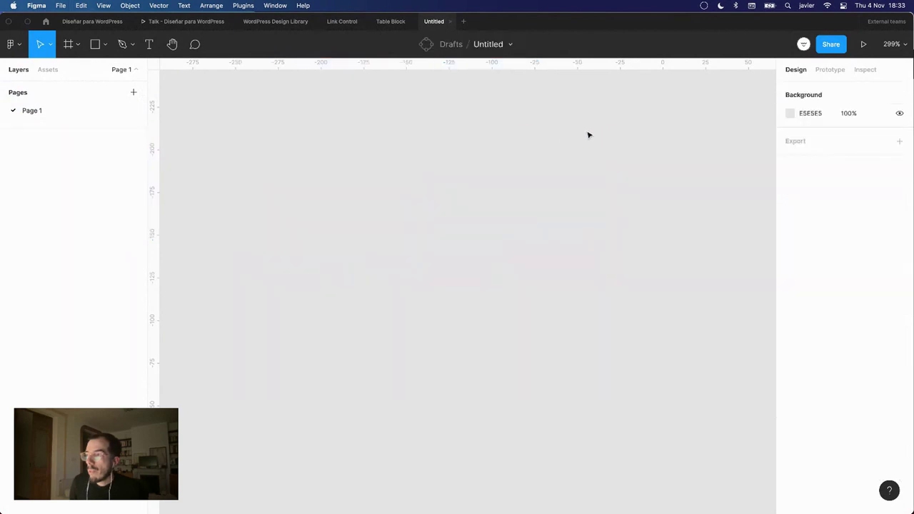
Rename Page 1 as Cover
{"action": "double_click", "coordinate": [50, 111]}
{"action": "type", "text": "Cover"}
{"action": "key", "text": "Return"}
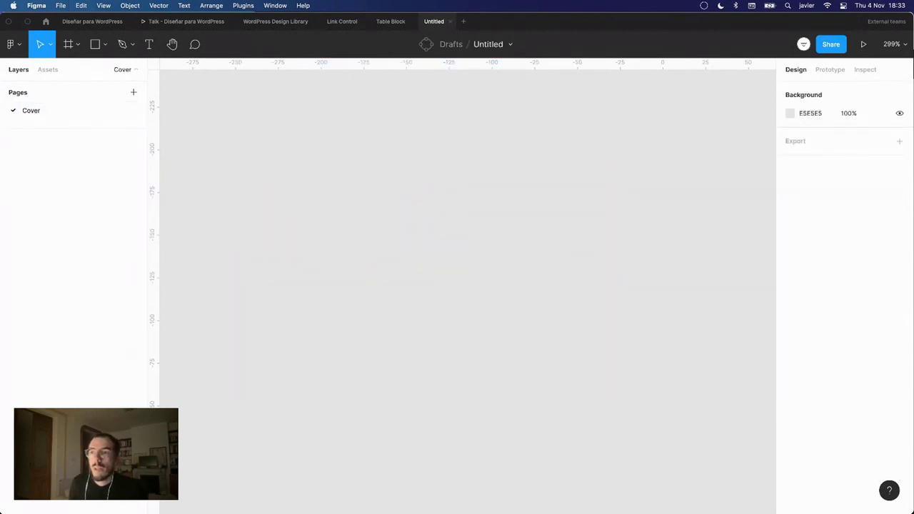
Copy the blue In Progress cover frame from the Diseñar para WordPress file into the new file's Cover page
{"action": "left_click", "coordinate": [175, 22]}
{"action": "left_click", "coordinate": [92, 21]}
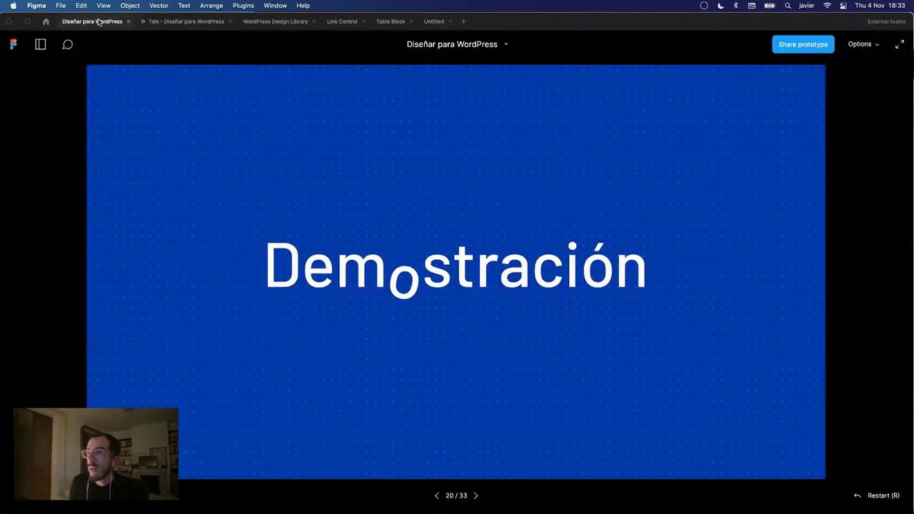
{"action": "left_click", "coordinate": [279, 104]}
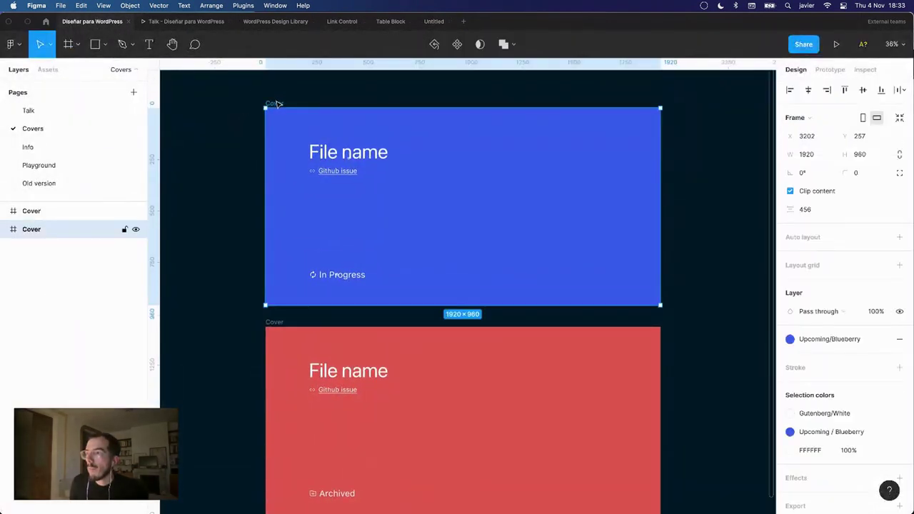
{"action": "left_click", "coordinate": [434, 21]}
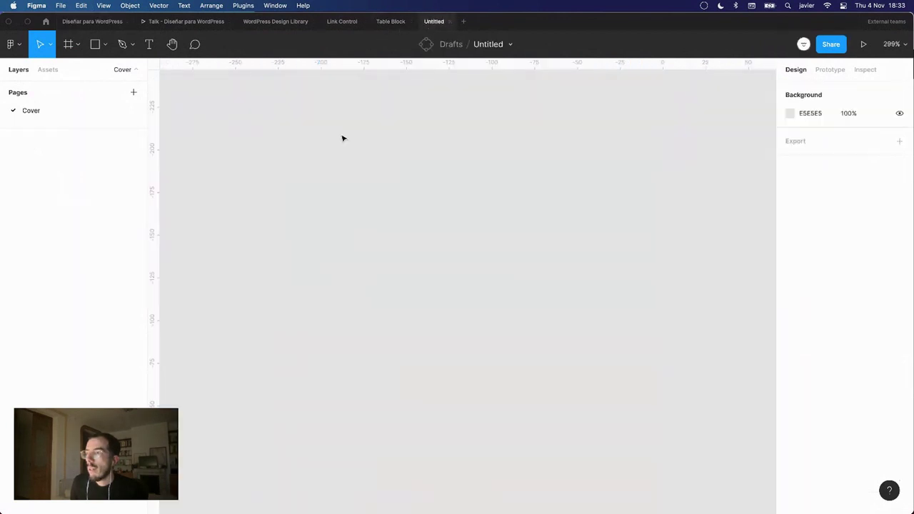
{"action": "key", "text": "super+v"}
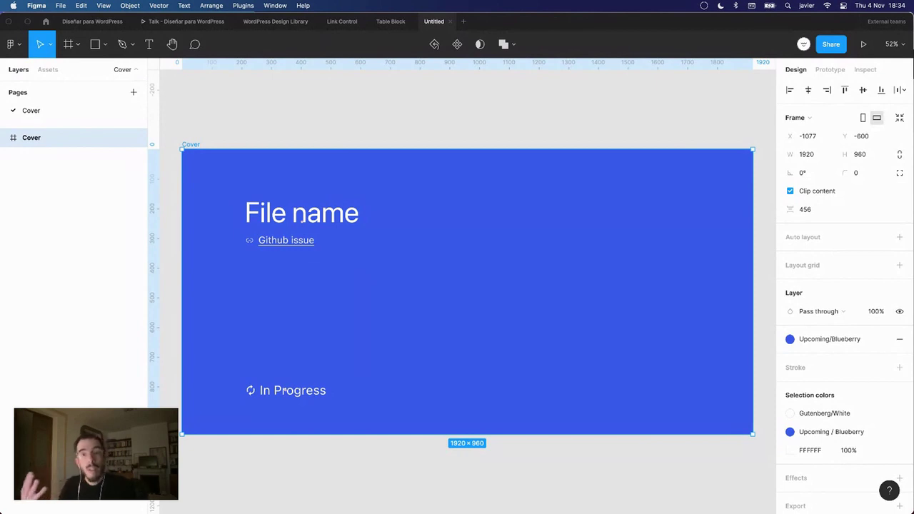
{"action": "scroll", "coordinate": [283, 271], "scroll_direction": "down", "scroll_amount": 2}
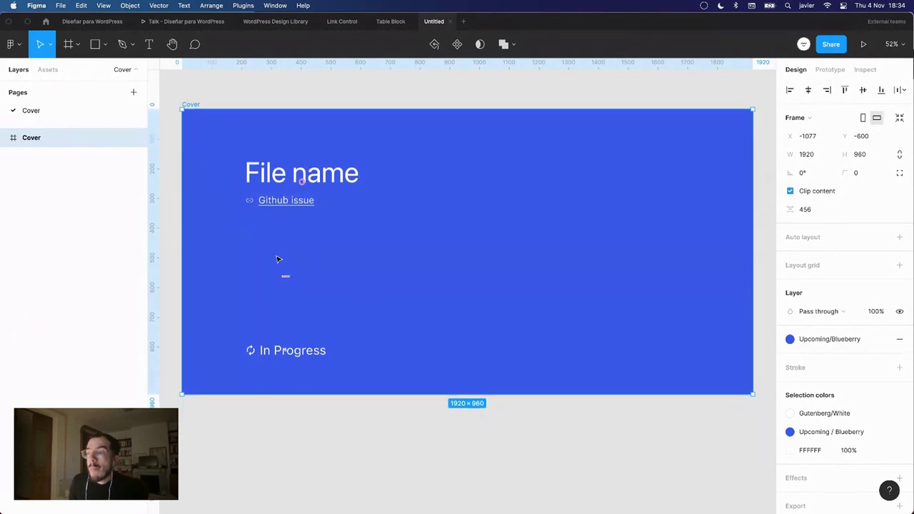
{"action": "scroll", "coordinate": [286, 356], "scroll_direction": "up", "scroll_amount": 3}
{"action": "left_click", "coordinate": [240, 184]}
View the file's sharing options for invitations and link access, and close them without inviting anyone
{"action": "scroll", "coordinate": [241, 185], "scroll_direction": "down", "scroll_amount": 1}
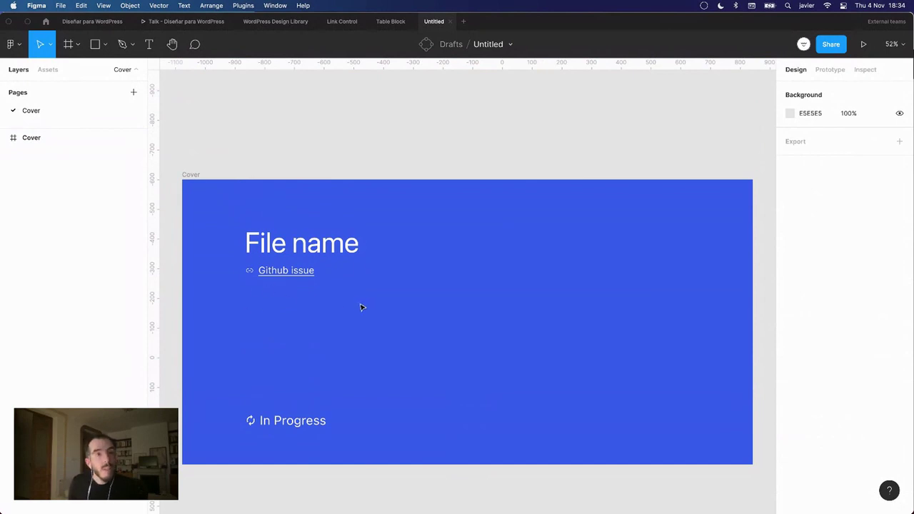
{"action": "scroll", "coordinate": [359, 308], "scroll_direction": "down", "scroll_amount": 1}
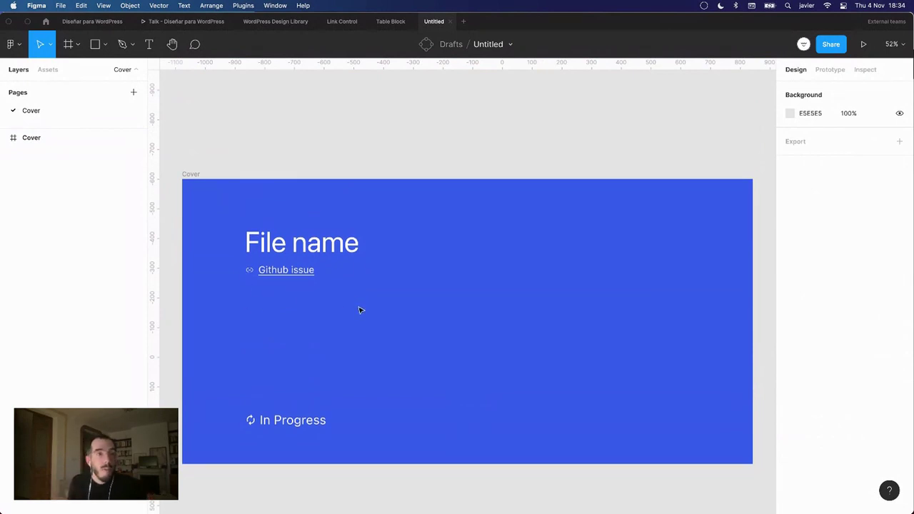
{"action": "left_click", "coordinate": [832, 45]}
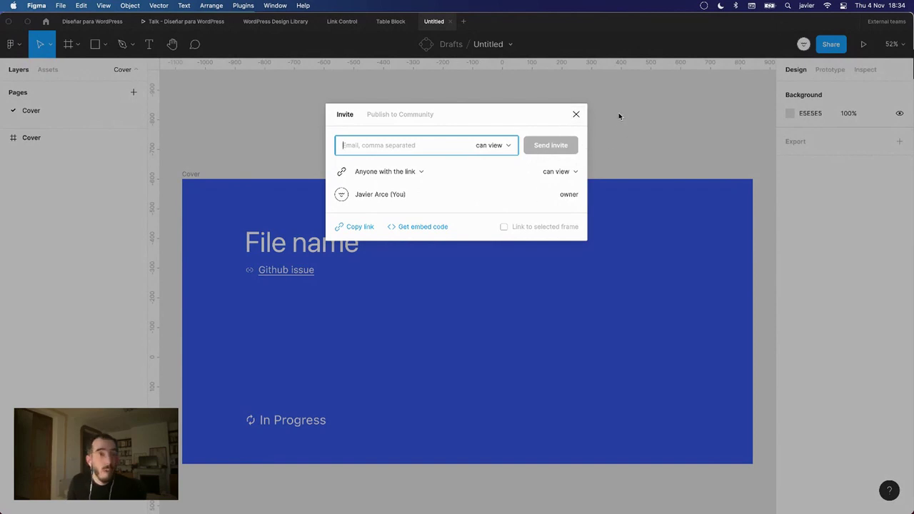
{"action": "left_click", "coordinate": [576, 115]}
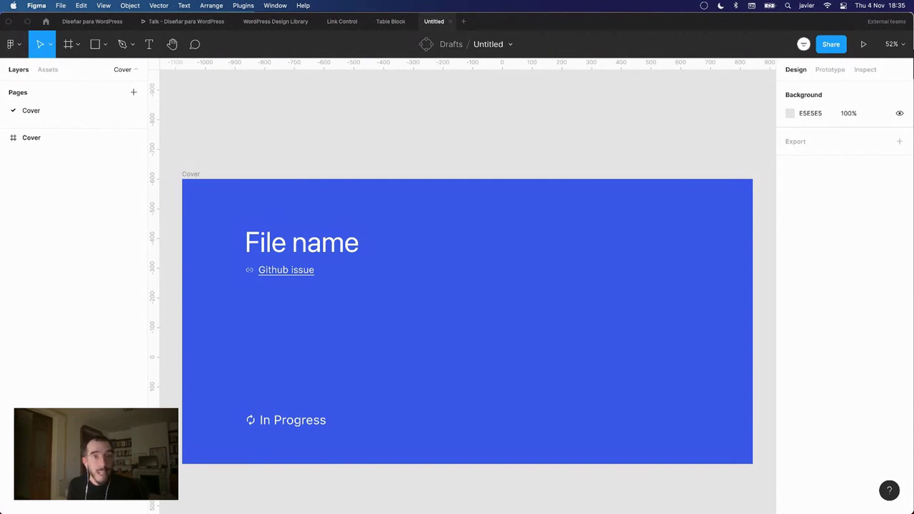
Add a second page named Info to the file
{"action": "left_click", "coordinate": [131, 92]}
{"action": "type", "text": "Info"}
{"action": "key", "text": "Return"}
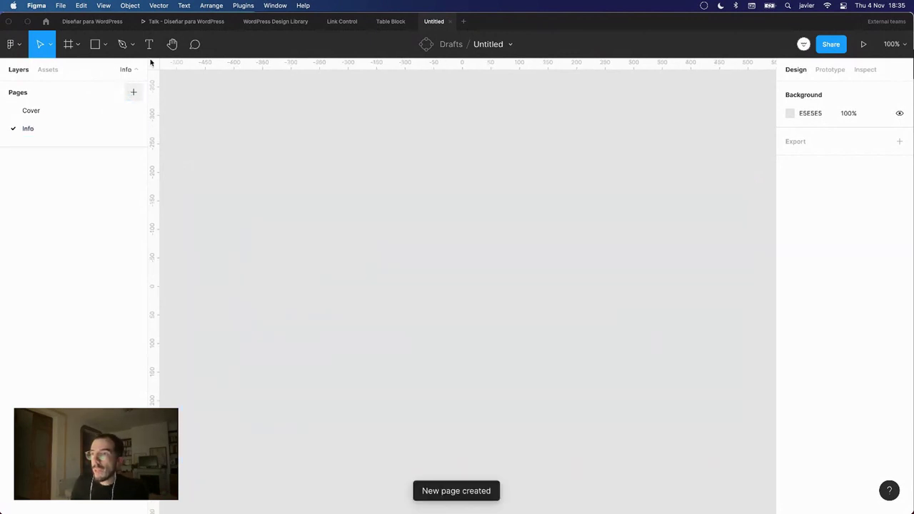
Copy the Info frame about document structure from the Diseñar para WordPress file into the new file's Info page
{"action": "left_click", "coordinate": [150, 20]}
{"action": "left_click", "coordinate": [123, 23]}
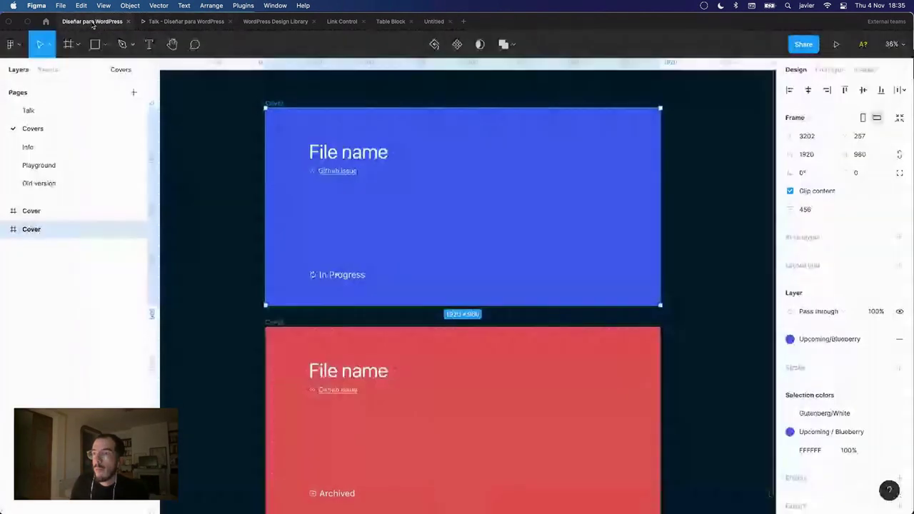
{"action": "left_click", "coordinate": [50, 147]}
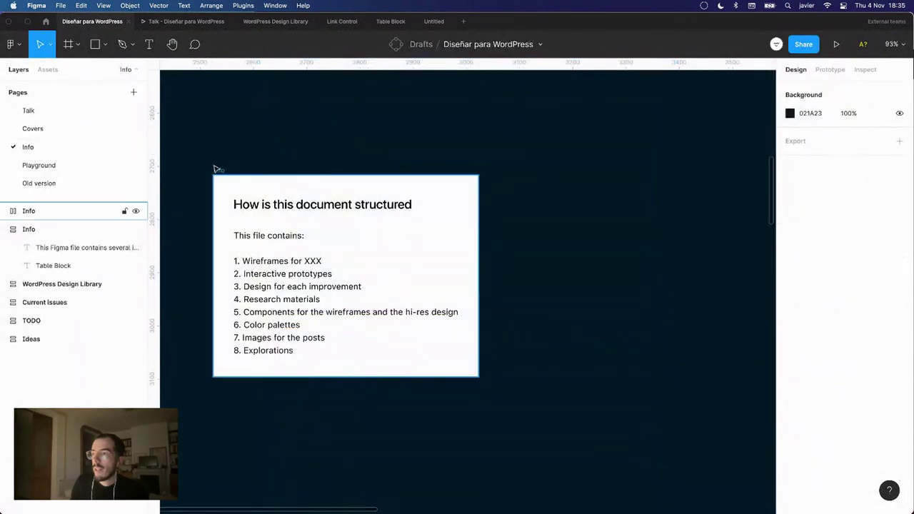
{"action": "left_click", "coordinate": [216, 169]}
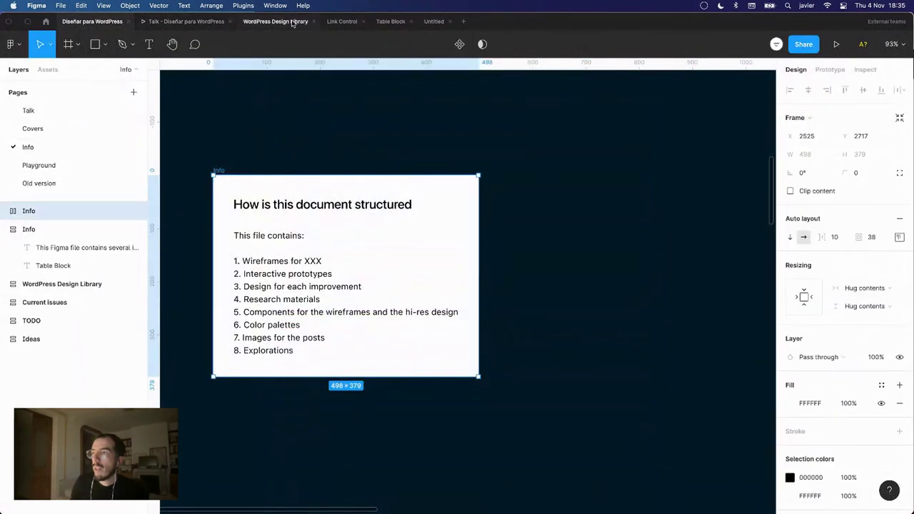
{"action": "left_click", "coordinate": [434, 20]}
{"action": "key", "text": "super+v"}
{"action": "left_click", "coordinate": [187, 156]}
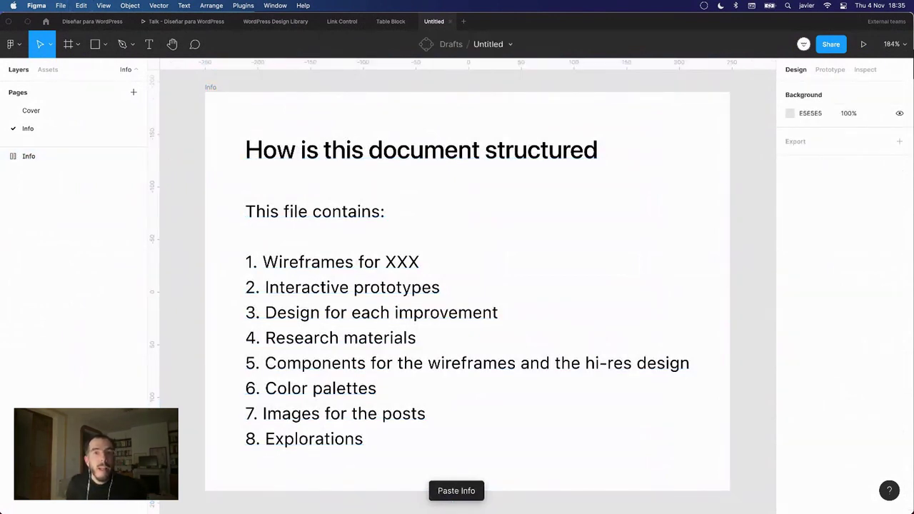
{"action": "left_click", "coordinate": [280, 179], "text": "alt"}
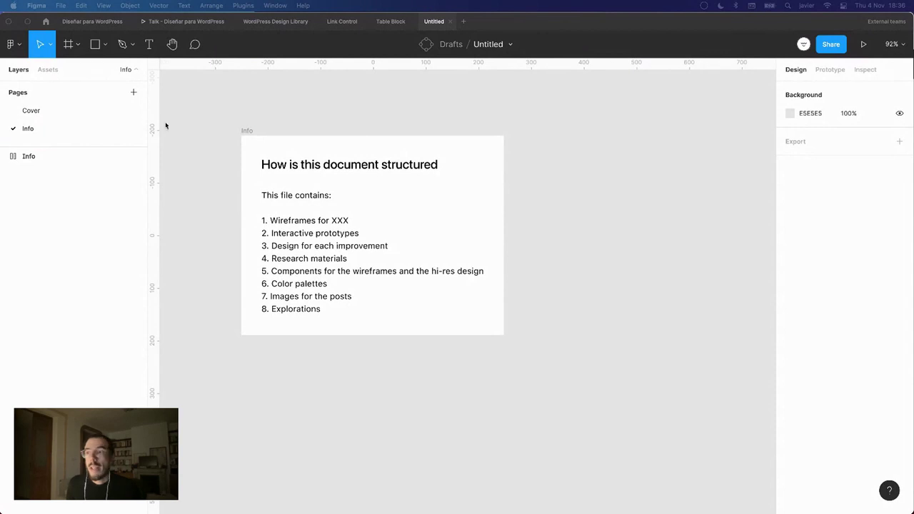
Add pages named Components and Design, and place Design above Components
{"action": "left_click", "coordinate": [133, 95]}
{"action": "type", "text": "Components"}
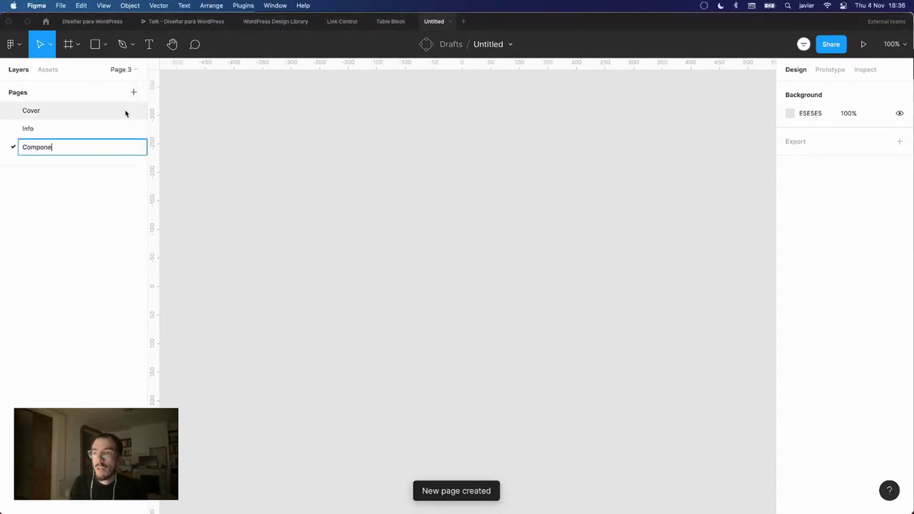
{"action": "key", "text": "Return"}
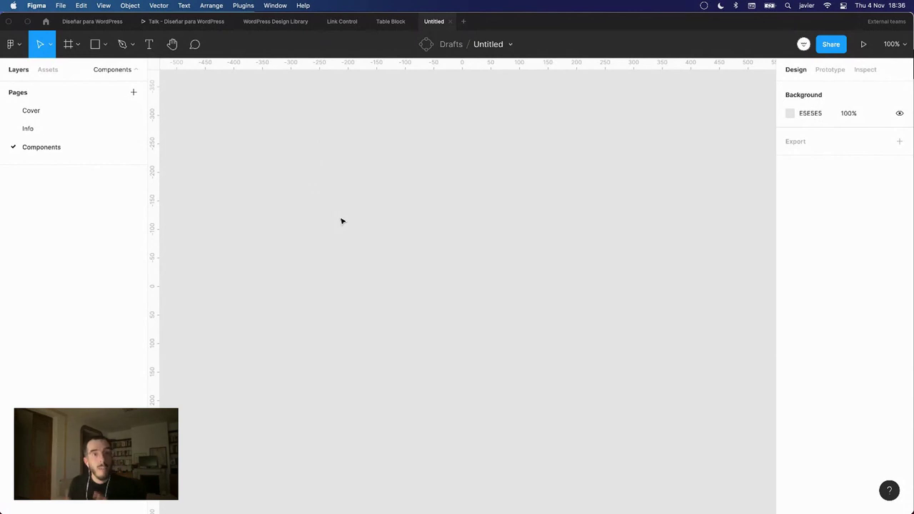
{"action": "left_click", "coordinate": [134, 91]}
{"action": "type", "text": "Design"}
{"action": "key", "text": "Return"}
{"action": "left_click_drag", "start_coordinate": [69, 158], "coordinate": [71, 141]}
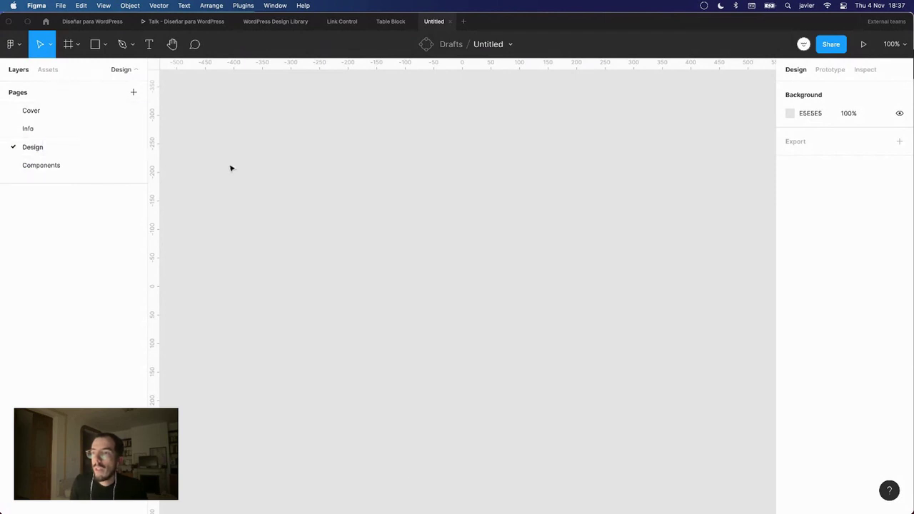
Draw a grey rectangle about 461 × 380 on the Design page, leaving only a single copy
{"action": "key", "text": "r"}
{"action": "left_click_drag", "start_coordinate": [256, 125], "coordinate": [520, 341]}
{"action": "key", "text": "super+d"}
{"action": "key", "text": "super+z"}
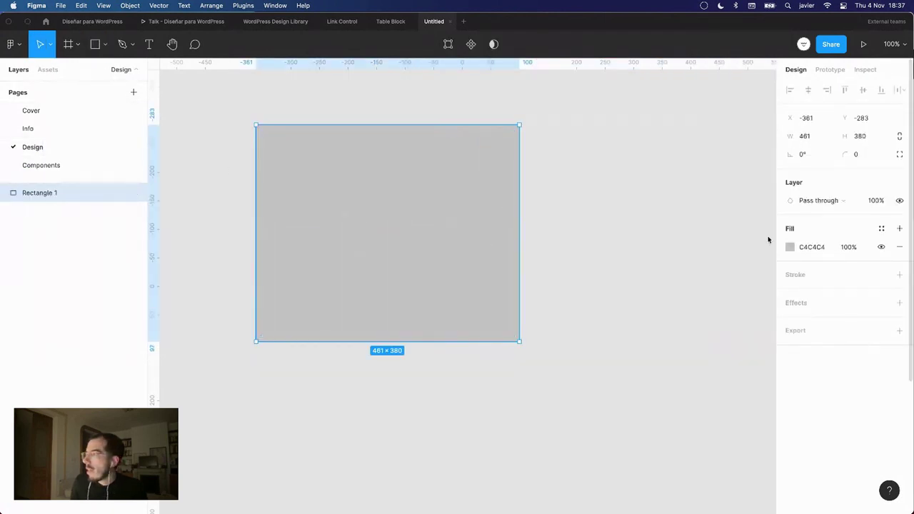
Insert a Primary button component from the library at the centre of the rectangle
{"action": "left_click", "coordinate": [45, 69]}
{"action": "scroll", "coordinate": [33, 155], "scroll_direction": "up", "scroll_amount": 6}
{"action": "left_click_drag", "start_coordinate": [98, 257], "coordinate": [378, 257]}
{"action": "left_click", "coordinate": [19, 70]}
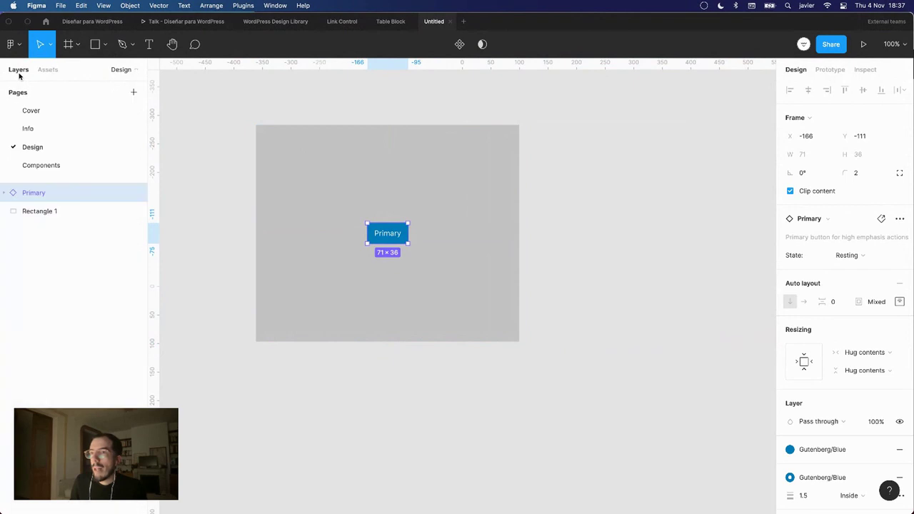
Duplicate the Design page and scale the Primary button on the copy to about three times its size from its centre
{"action": "right_click", "coordinate": [65, 150]}
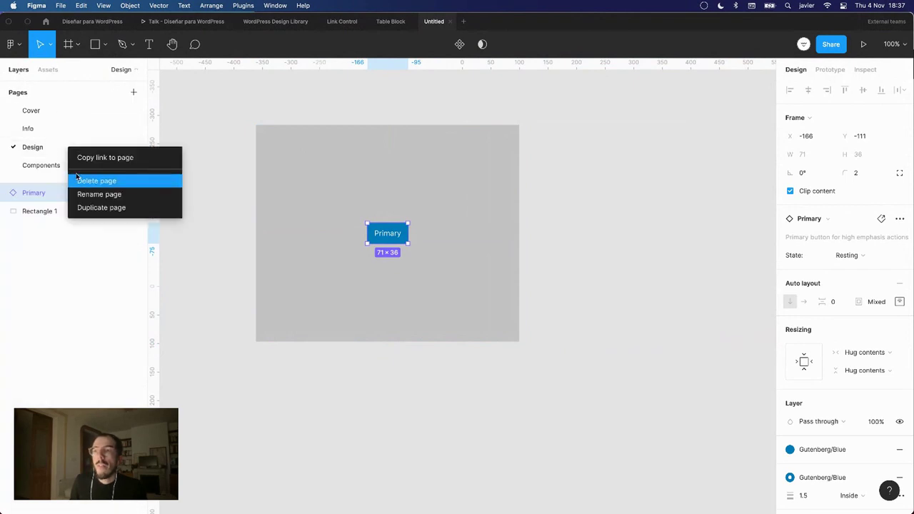
{"action": "left_click", "coordinate": [93, 209]}
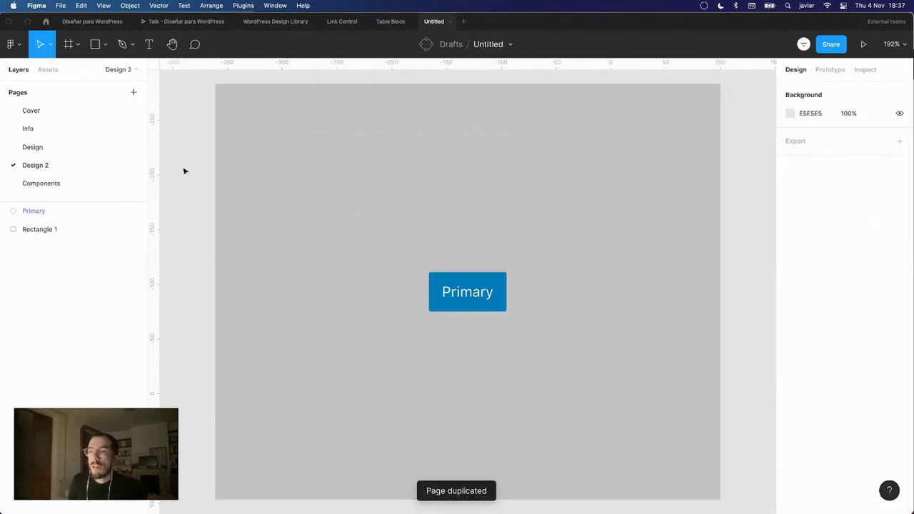
{"action": "scroll", "coordinate": [341, 183], "scroll_direction": "down", "scroll_amount": 3}
{"action": "left_click", "coordinate": [407, 243]}
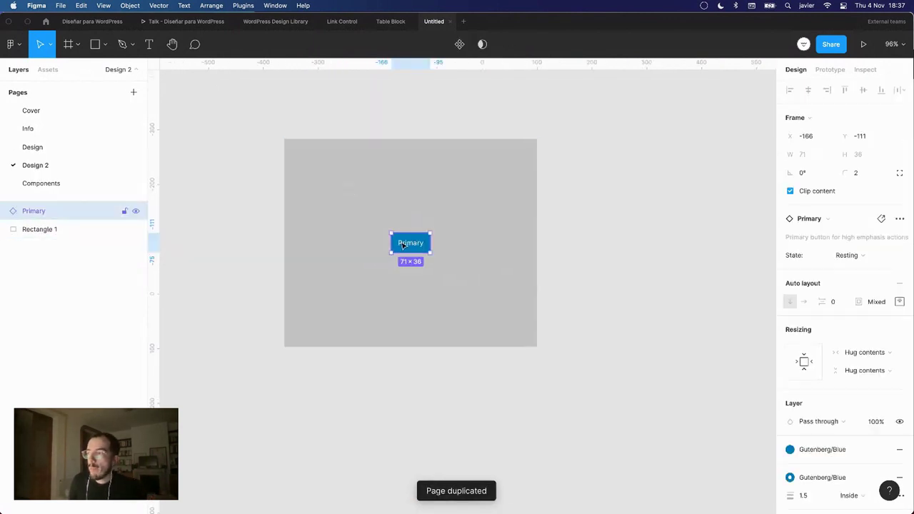
{"action": "key", "text": "k"}
{"action": "left_click_drag", "start_coordinate": [390, 243], "coordinate": [265, 220]}
{"action": "left_click", "coordinate": [264, 219]}
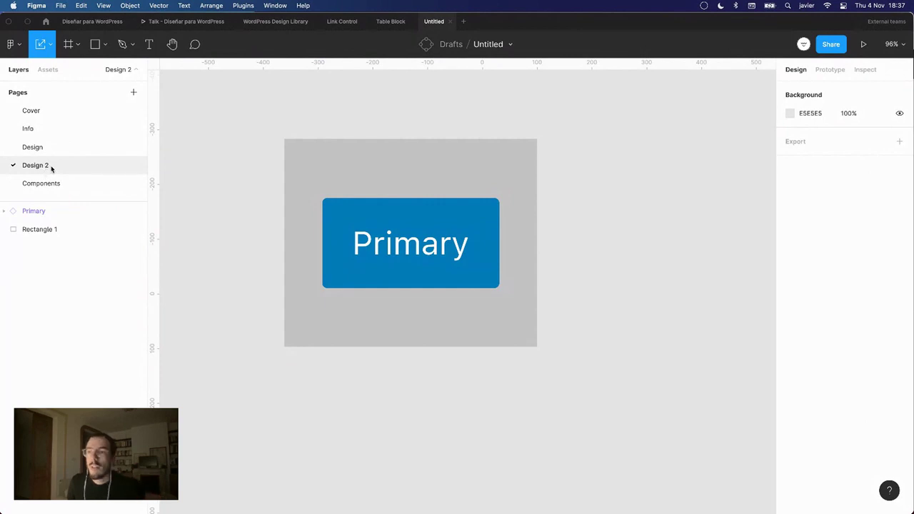
Duplicate the Design 2 page
{"action": "right_click", "coordinate": [51, 168]}
{"action": "left_click", "coordinate": [86, 220]}
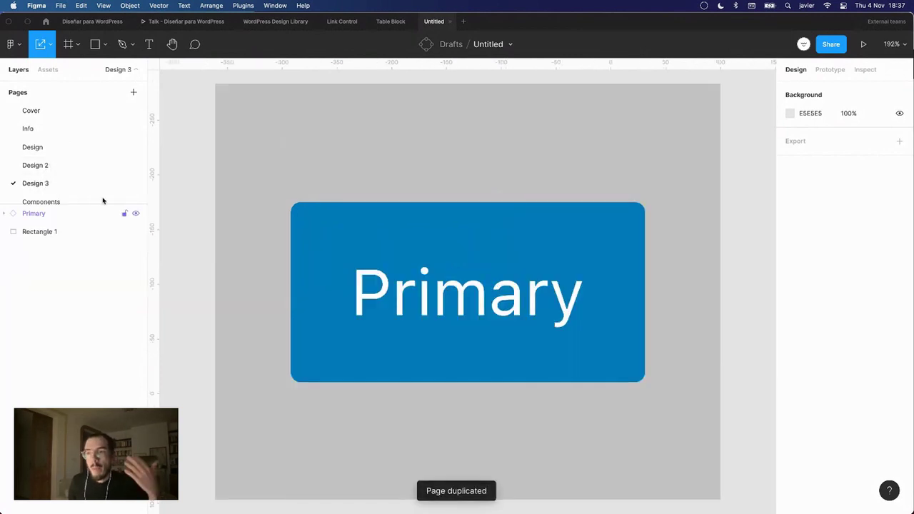
Try a red fill on the background rectangle of the Design 3 page
{"action": "left_click", "coordinate": [350, 197]}
{"action": "scroll", "coordinate": [380, 193], "scroll_direction": "down", "scroll_amount": 5}
{"action": "left_click", "coordinate": [329, 123]}
{"action": "left_click", "coordinate": [336, 146]}
{"action": "left_click", "coordinate": [802, 247]}
{"action": "type", "text": "red"}
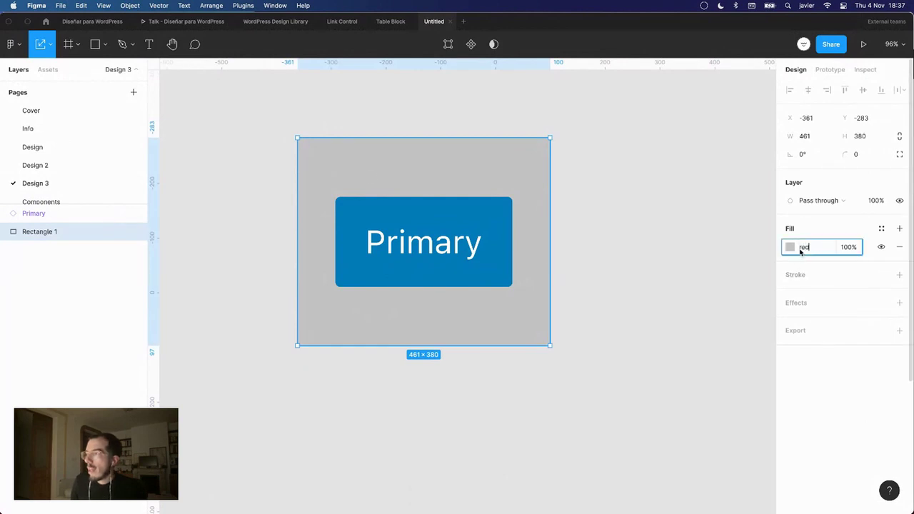
{"action": "key", "text": "Return"}
{"action": "left_click", "coordinate": [664, 230]}
Set the fill of the rectangle behind the Primary button on the Design 3 page to white
{"action": "left_click", "coordinate": [318, 139]}
{"action": "left_click", "coordinate": [811, 248]}
{"action": "type", "text": "white"}
{"action": "key", "text": "Return"}
{"action": "left_click", "coordinate": [657, 255]}
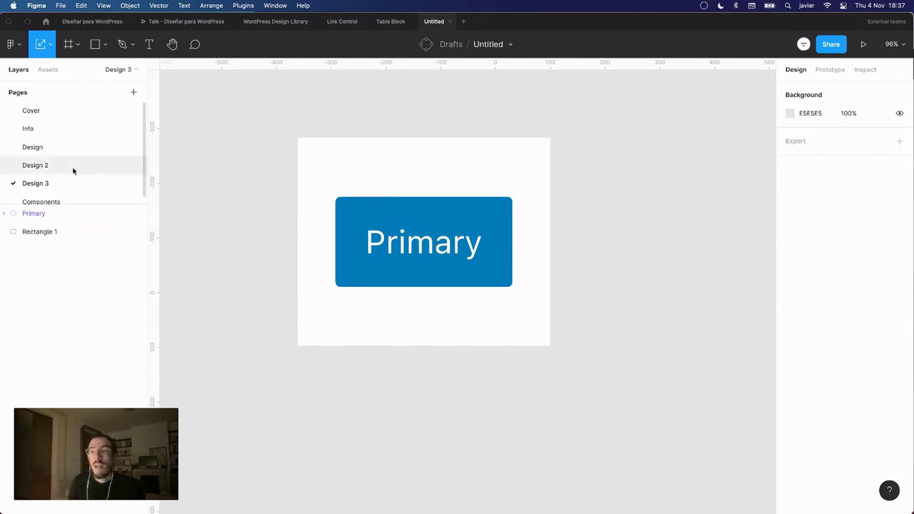
Reorder the design pages with the newest first: Design 3, Design 2, Design
{"action": "left_click_drag", "start_coordinate": [55, 182], "coordinate": [50, 165]}
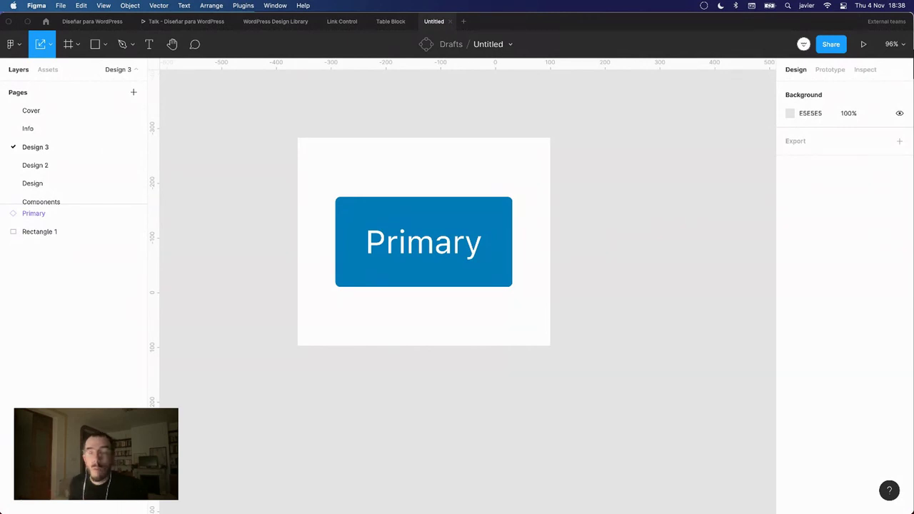
Switch to Chrome and examine the problem description and link search screenshots in Gutenberg issue #31466
{"action": "key", "text": "super+Tab"}
{"action": "key", "text": "super+Tab"}
{"action": "scroll", "coordinate": [91, 177], "scroll_direction": "down", "scroll_amount": 2}
{"action": "scroll", "coordinate": [91, 176], "scroll_direction": "down", "scroll_amount": 1}
{"action": "scroll", "coordinate": [90, 176], "scroll_direction": "up", "scroll_amount": 1}
{"action": "scroll", "coordinate": [94, 183], "scroll_direction": "down", "scroll_amount": 1}
{"action": "scroll", "coordinate": [93, 180], "scroll_direction": "up", "scroll_amount": 1}
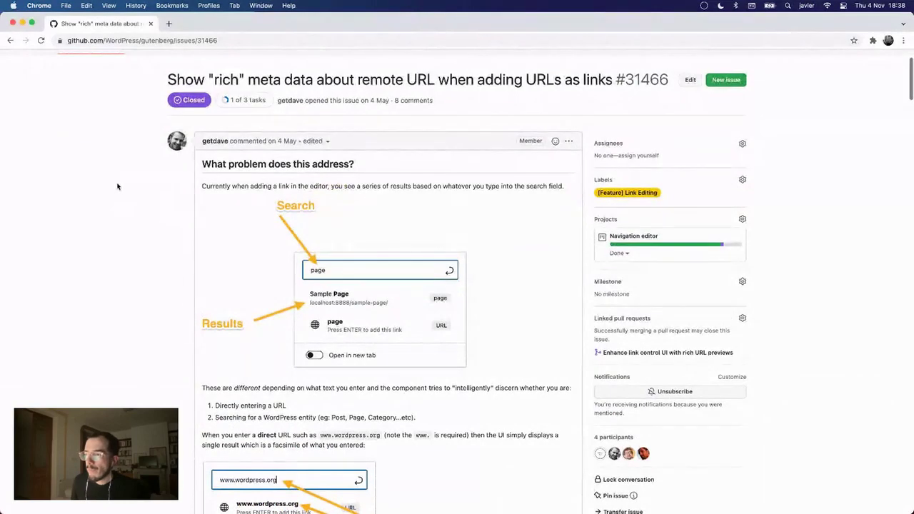
{"action": "scroll", "coordinate": [357, 250], "scroll_direction": "down", "scroll_amount": 2}
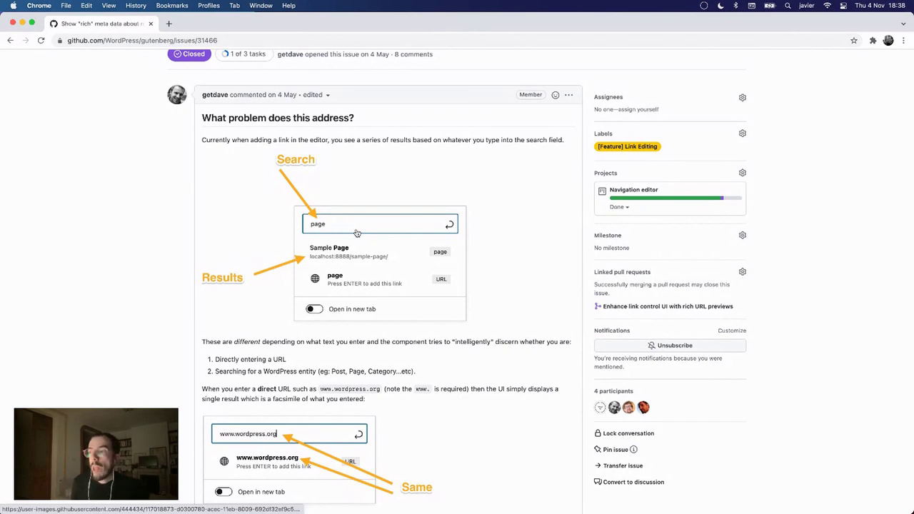
{"action": "scroll", "coordinate": [357, 233], "scroll_direction": "down", "scroll_amount": 2}
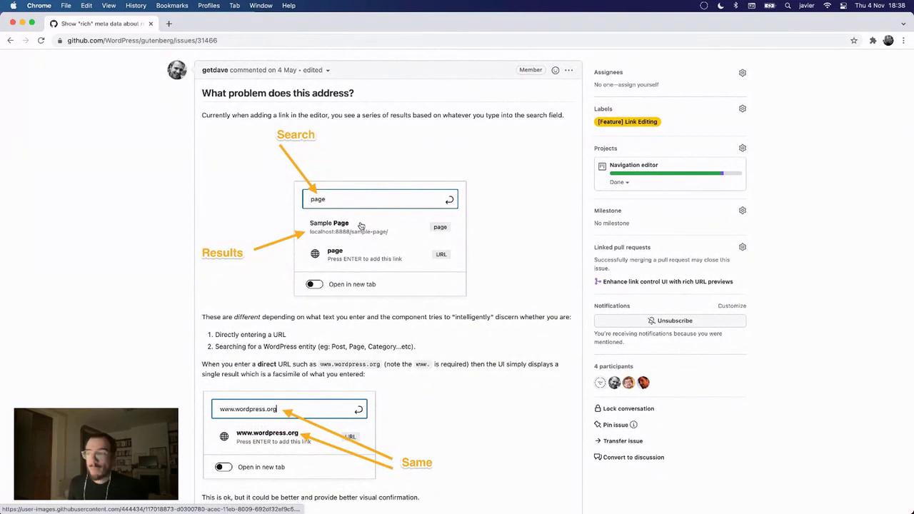
{"action": "scroll", "coordinate": [357, 200], "scroll_direction": "up", "scroll_amount": 2}
{"action": "mouse_move", "coordinate": [180, 123]}
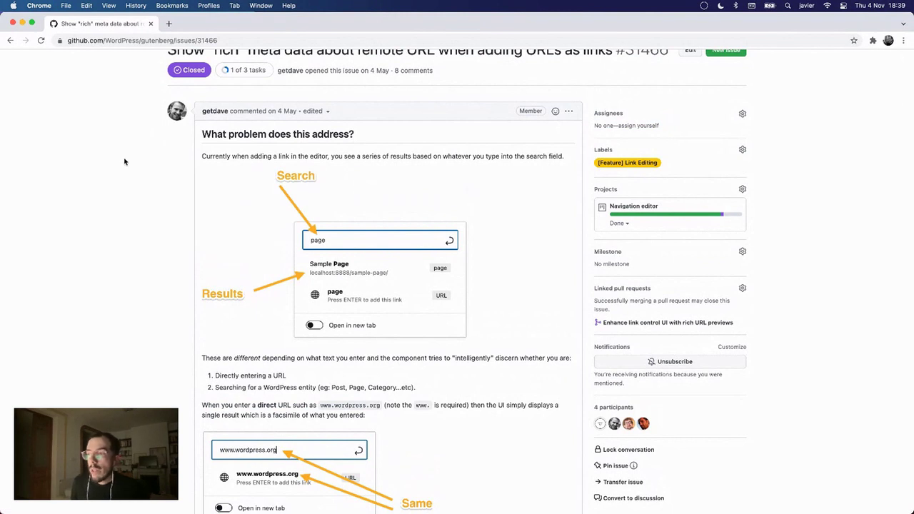
{"action": "scroll", "coordinate": [122, 152], "scroll_direction": "down", "scroll_amount": 2}
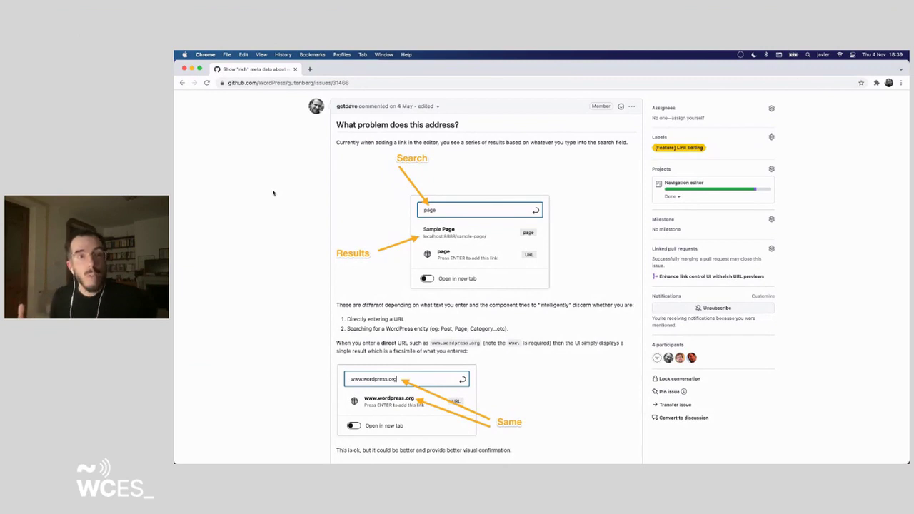
Examine the issue's proposed solution, the Google Docs example, the to-do list and the comments requesting design help
{"action": "scroll", "coordinate": [505, 312], "scroll_direction": "down", "scroll_amount": 1}
{"action": "scroll", "coordinate": [505, 312], "scroll_direction": "down", "scroll_amount": 12}
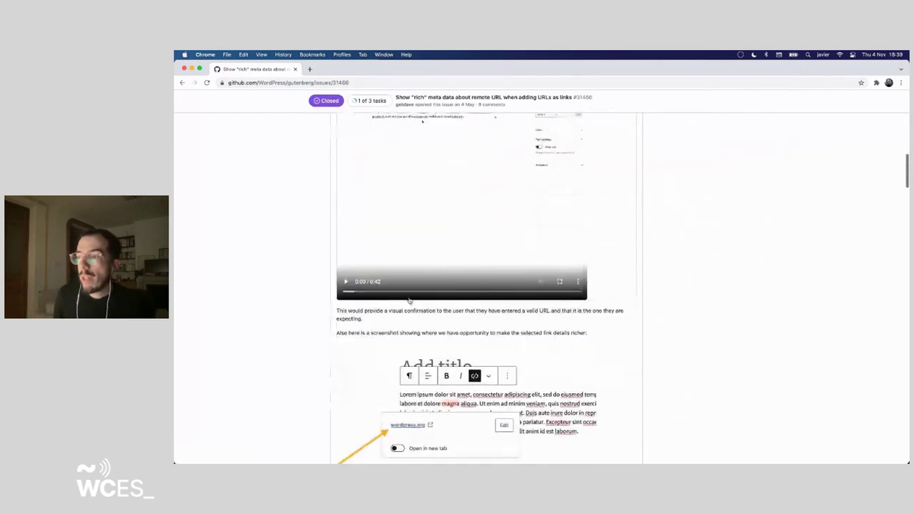
{"action": "scroll", "coordinate": [407, 294], "scroll_direction": "up", "scroll_amount": 1}
{"action": "scroll", "coordinate": [407, 294], "scroll_direction": "down", "scroll_amount": 1}
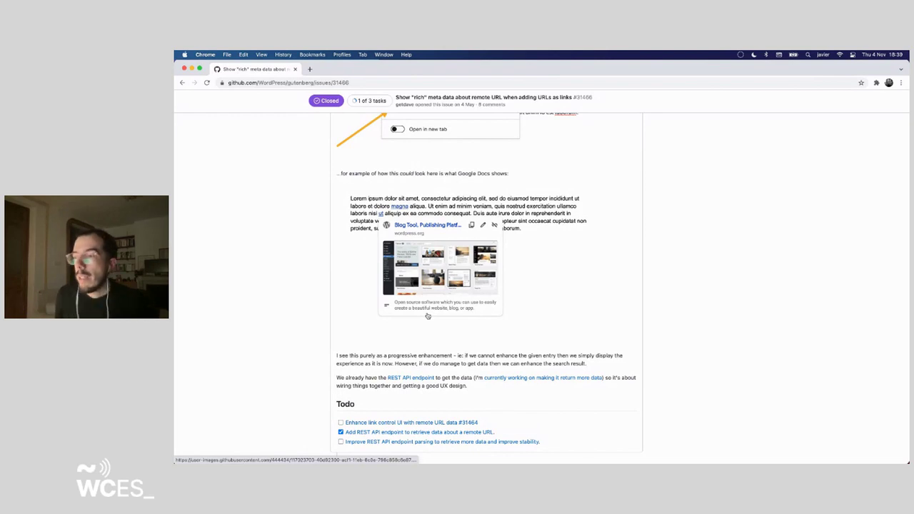
{"action": "scroll", "coordinate": [428, 315], "scroll_direction": "down", "scroll_amount": 3}
{"action": "scroll", "coordinate": [316, 279], "scroll_direction": "up", "scroll_amount": 10}
{"action": "scroll", "coordinate": [316, 279], "scroll_direction": "up", "scroll_amount": 6}
{"action": "scroll", "coordinate": [316, 279], "scroll_direction": "down", "scroll_amount": 7}
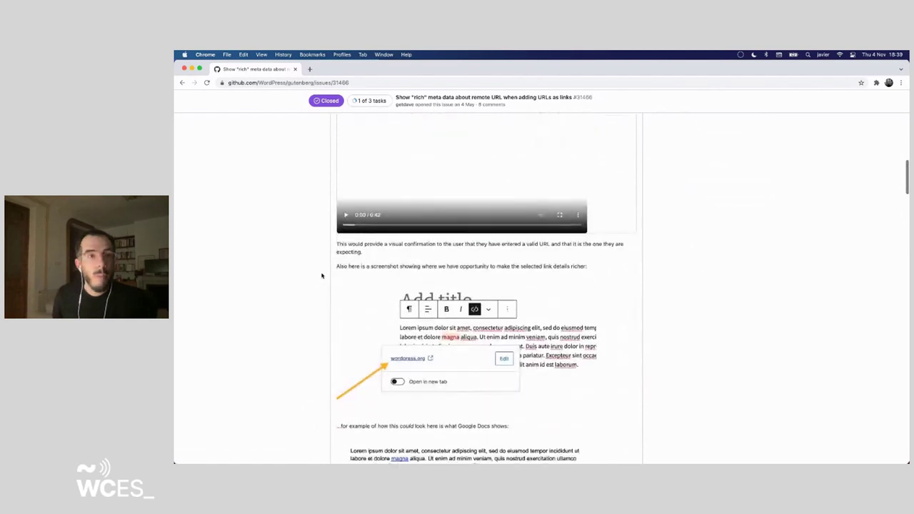
{"action": "scroll", "coordinate": [321, 276], "scroll_direction": "down", "scroll_amount": 5}
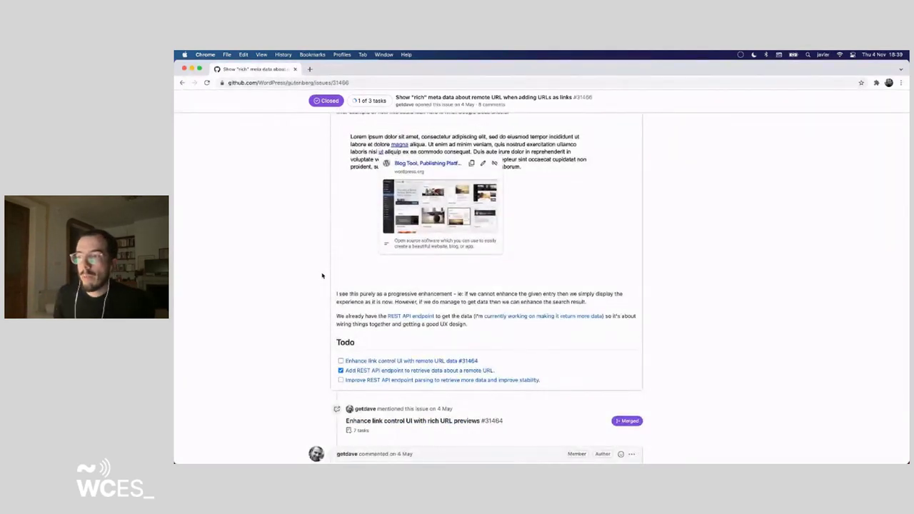
{"action": "scroll", "coordinate": [322, 276], "scroll_direction": "down", "scroll_amount": 5}
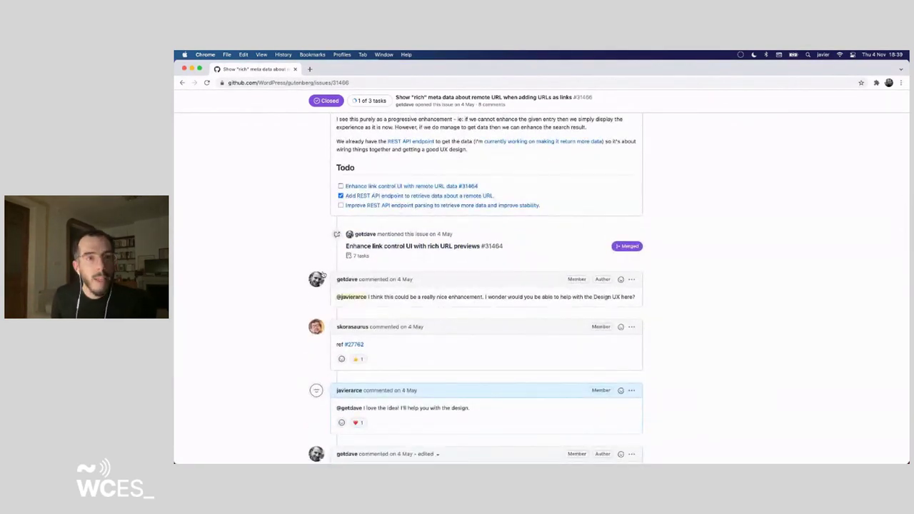
{"action": "scroll", "coordinate": [323, 275], "scroll_direction": "down", "scroll_amount": 1}
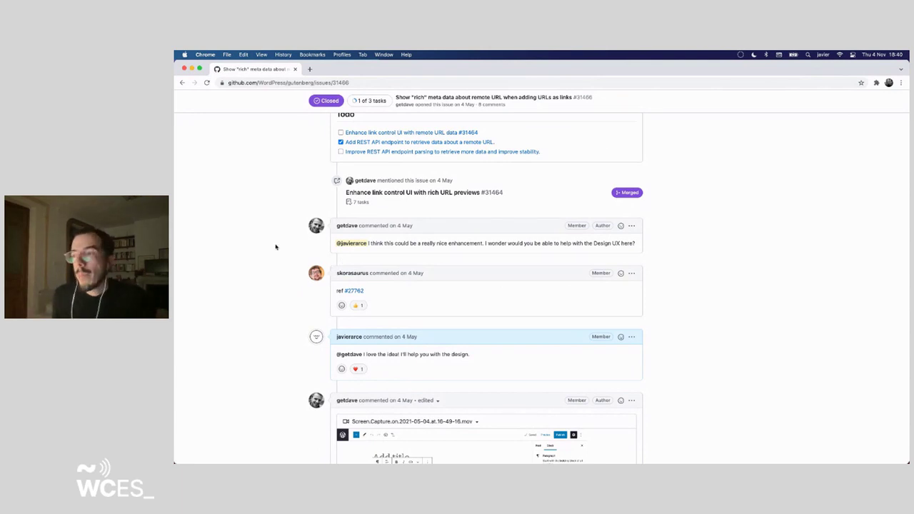
{"action": "scroll", "coordinate": [280, 251], "scroll_direction": "up", "scroll_amount": 1}
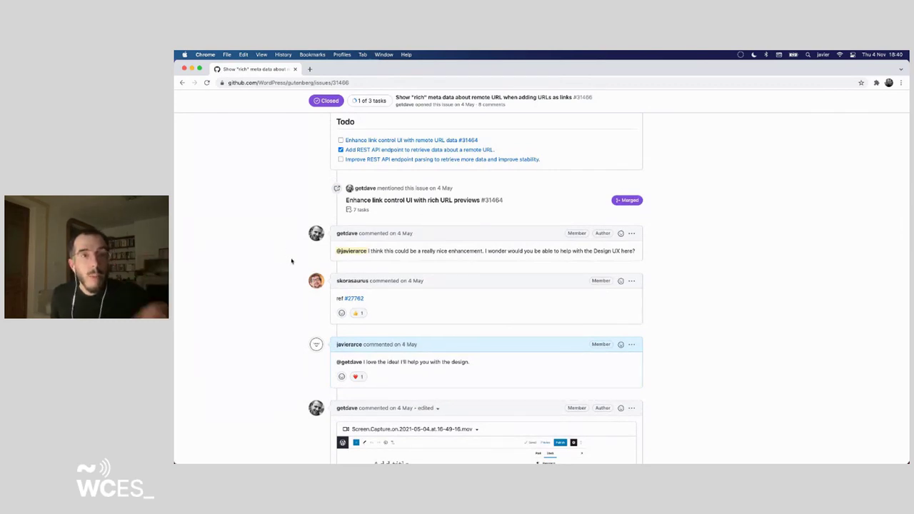
Search the issue's available labels for "needs design" and close the label list without applying any
{"action": "scroll", "coordinate": [736, 258], "scroll_direction": "up", "scroll_amount": 10}
{"action": "scroll", "coordinate": [736, 258], "scroll_direction": "up", "scroll_amount": 5}
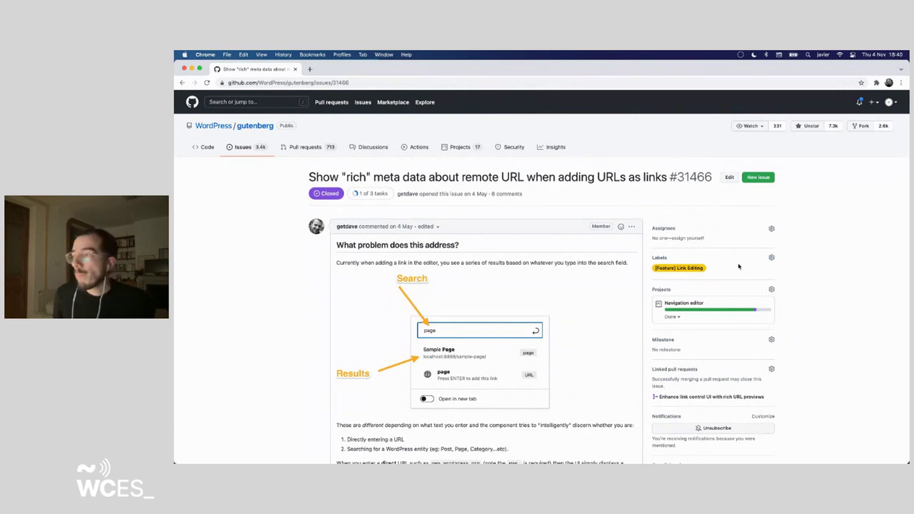
{"action": "left_click", "coordinate": [772, 257]}
{"action": "type", "text": "needs design"}
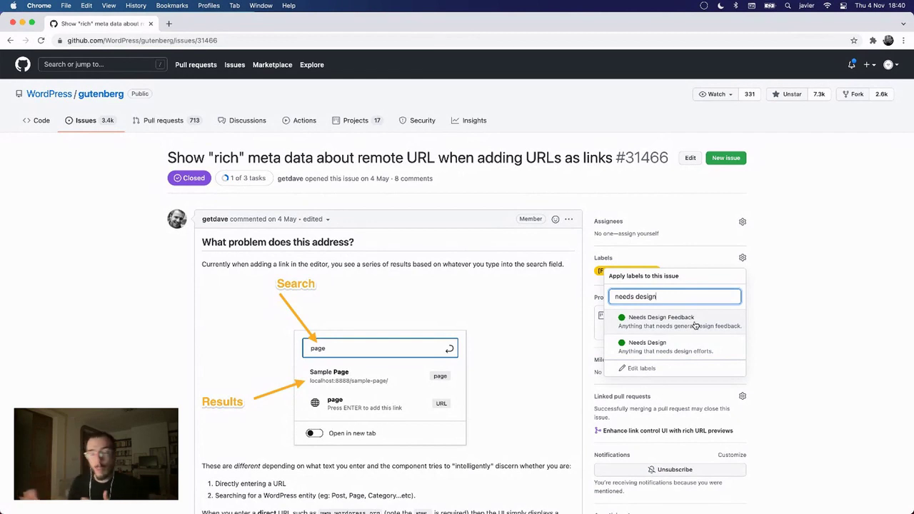
{"action": "left_click", "coordinate": [781, 278]}
Switch back to Figma and open the Link Control file
{"action": "scroll", "coordinate": [336, 241], "scroll_direction": "down", "scroll_amount": 15}
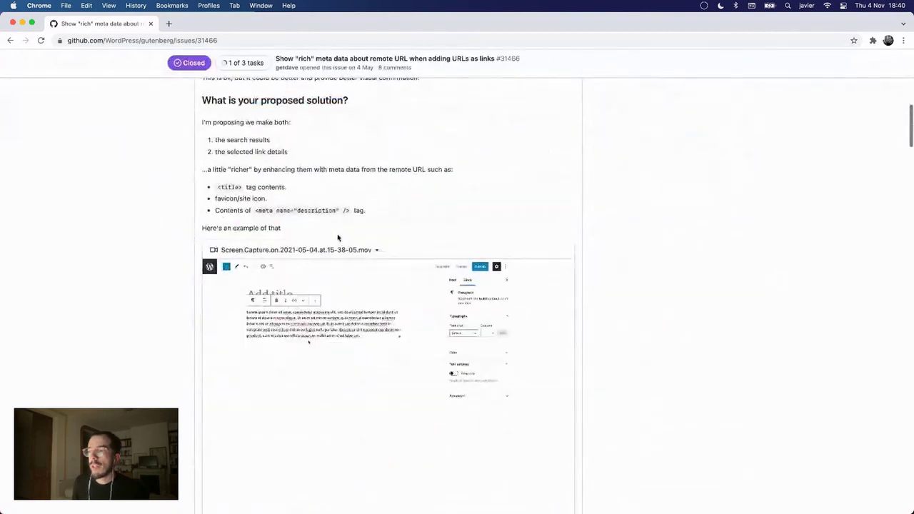
{"action": "key", "text": "super+Tab"}
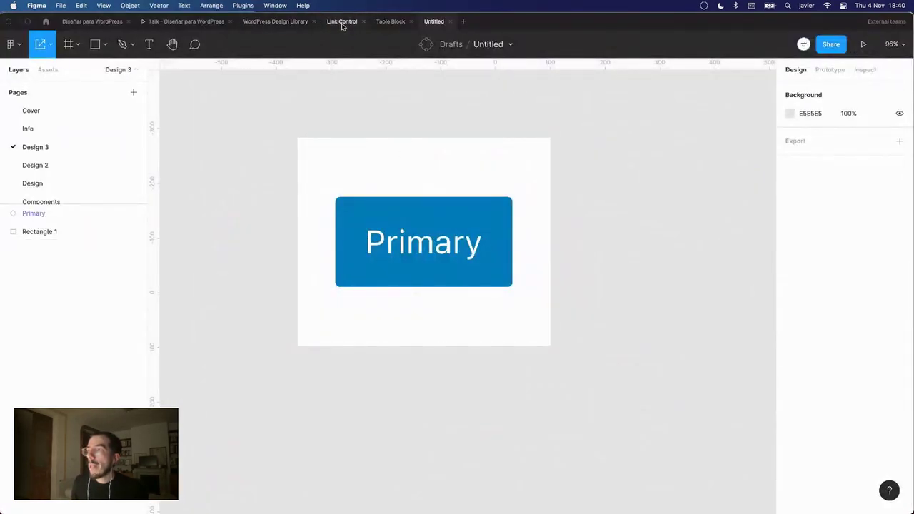
{"action": "left_click", "coordinate": [341, 22]}
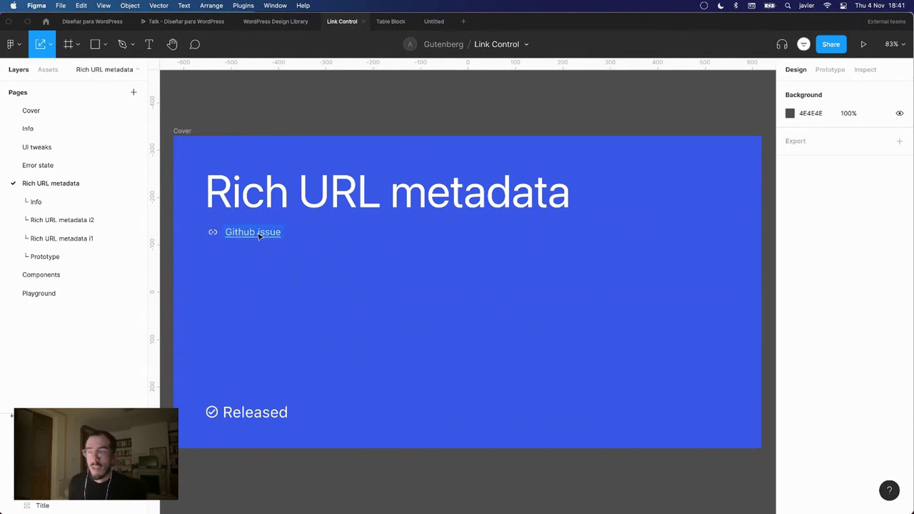
Open the Info page under Rich URL metadata and examine the Google Docs, LinkedIn, Twitter and Facebook references
{"action": "mouse_move", "coordinate": [260, 237]}
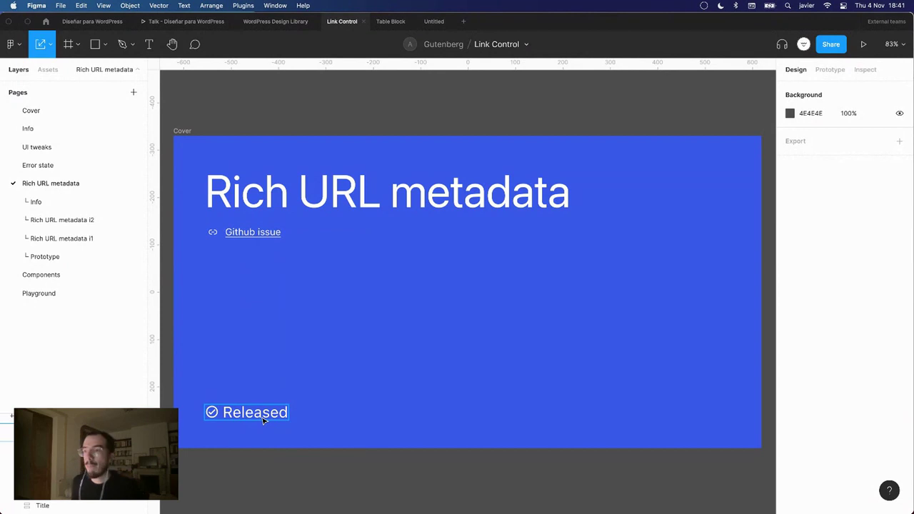
{"action": "left_click", "coordinate": [143, 201]}
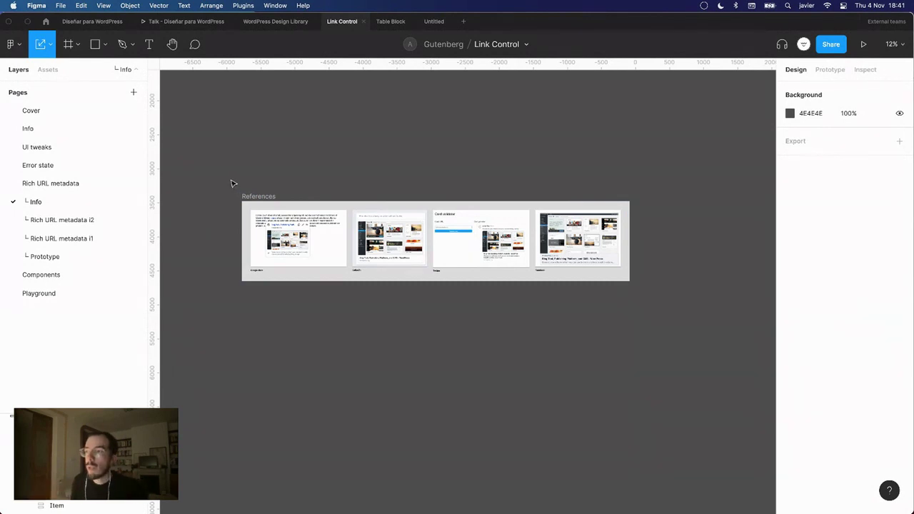
{"action": "left_click", "coordinate": [422, 254]}
{"action": "key", "text": "shift+2"}
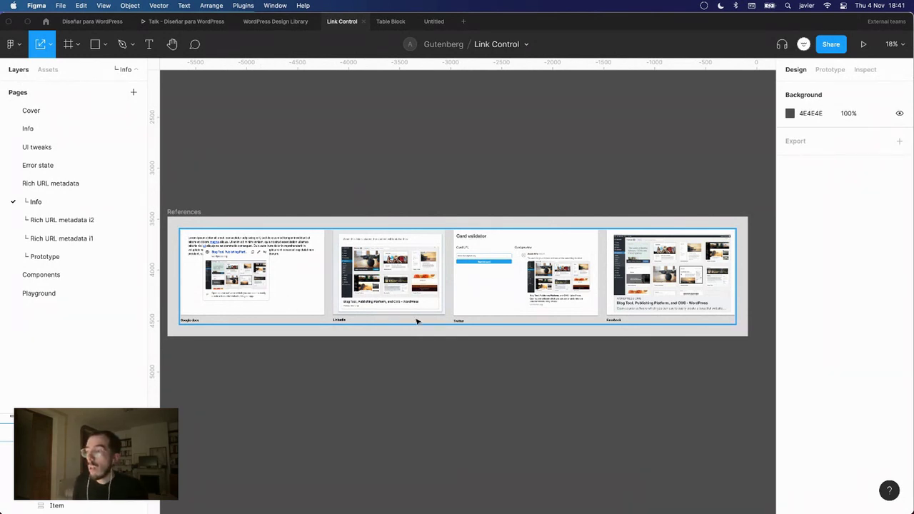
Open the Rich URL metadata i2 page and find the Design frame with the card variations
{"action": "left_click", "coordinate": [81, 223]}
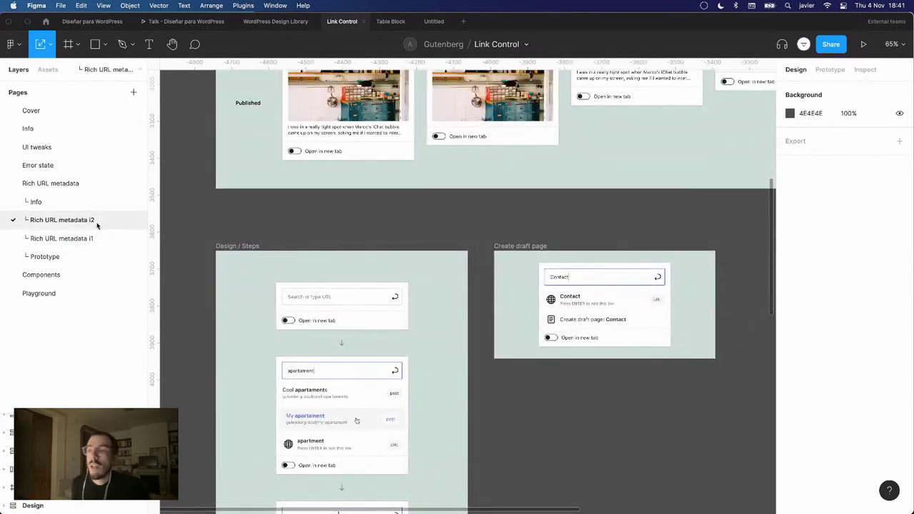
{"action": "scroll", "coordinate": [249, 218], "scroll_direction": "up", "scroll_amount": 10}
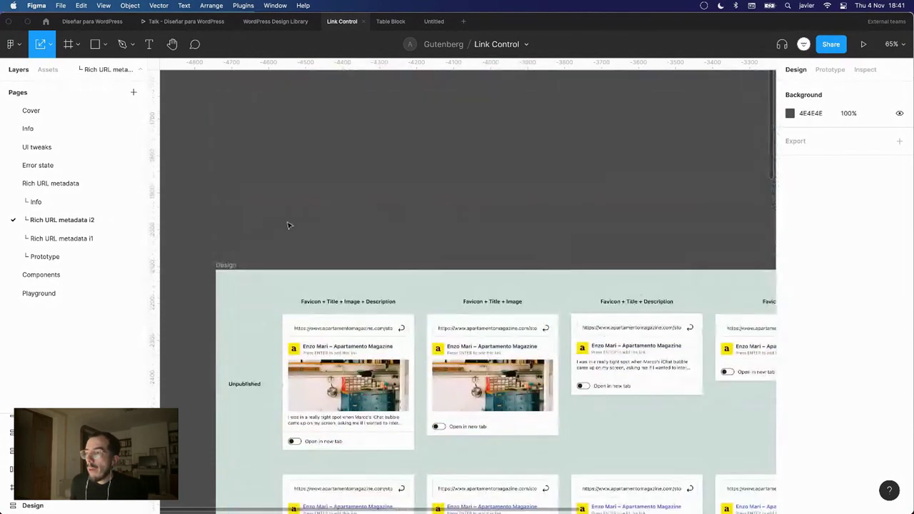
{"action": "scroll", "coordinate": [352, 223], "scroll_direction": "right", "scroll_amount": 5}
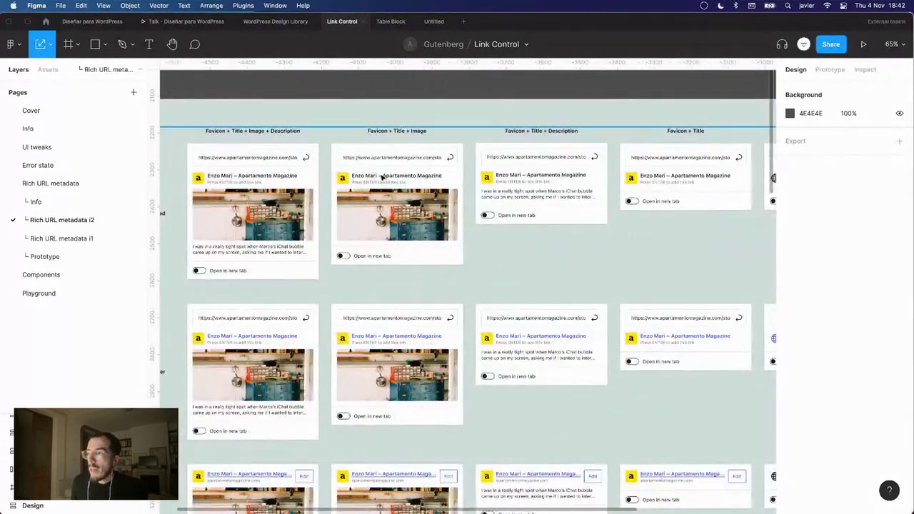
{"action": "key", "text": "f"}
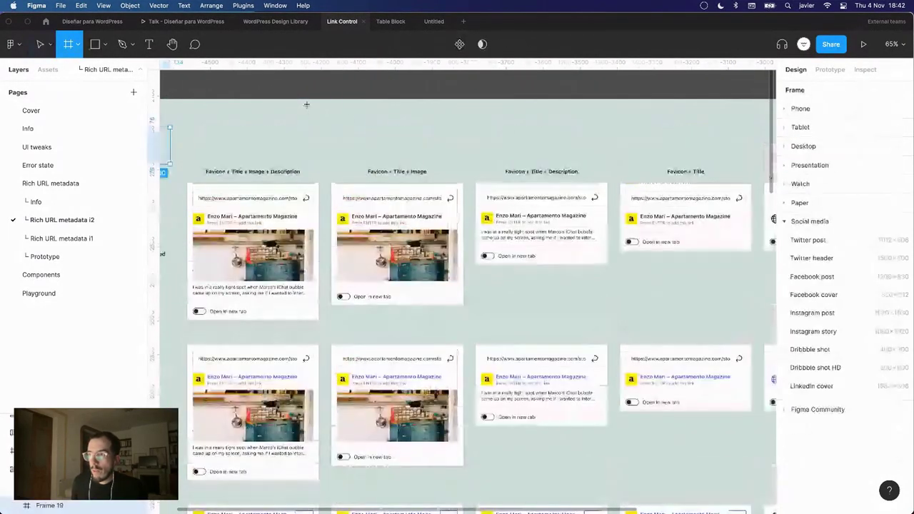
{"action": "key", "text": "Escape"}
{"action": "left_click", "coordinate": [307, 108]}
{"action": "left_click", "coordinate": [308, 90]}
{"action": "key", "text": "f"}
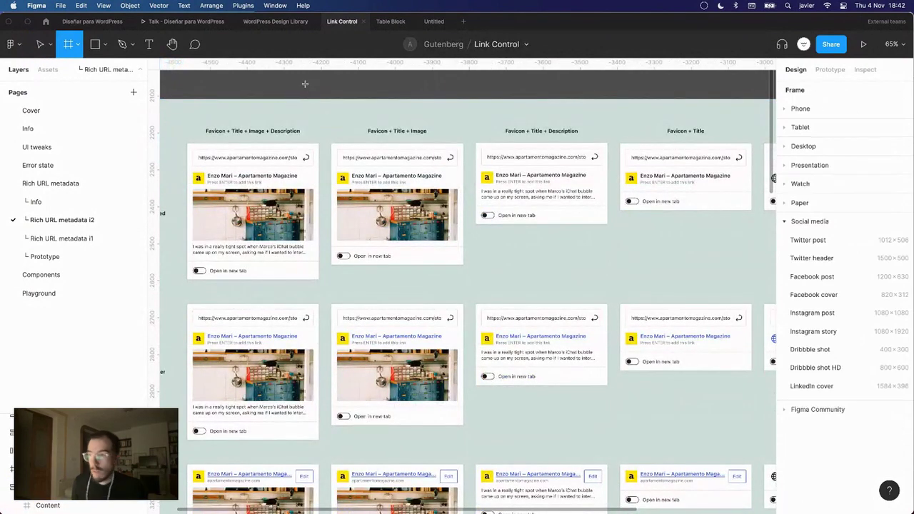
{"action": "left_click", "coordinate": [264, 91]}
{"action": "key", "text": "Delete"}
Examine the unpublished link card variations in the Design frame, from Favicon + Title + Image + Description through to Title only
{"action": "scroll", "coordinate": [213, 109], "scroll_direction": "left", "scroll_amount": 3}
{"action": "key", "text": "z"}
{"action": "left_click_drag", "start_coordinate": [243, 113], "coordinate": [500, 329]}
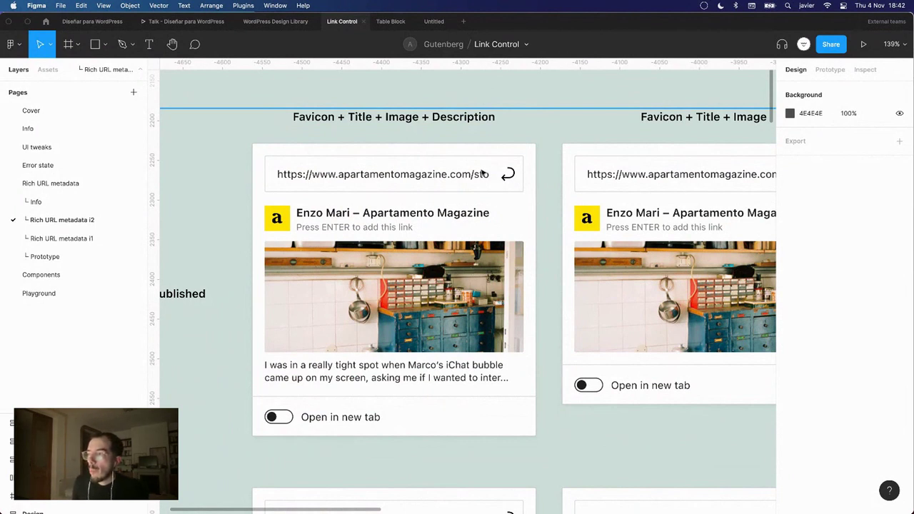
{"action": "scroll", "coordinate": [424, 206], "scroll_direction": "down", "scroll_amount": 3}
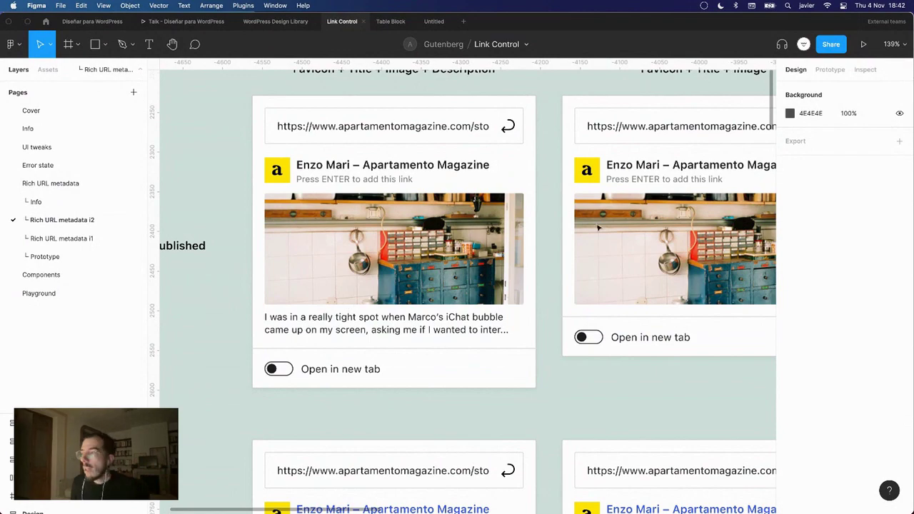
{"action": "left_click", "coordinate": [574, 88]}
{"action": "left_click_drag", "start_coordinate": [574, 88], "coordinate": [322, 181]}
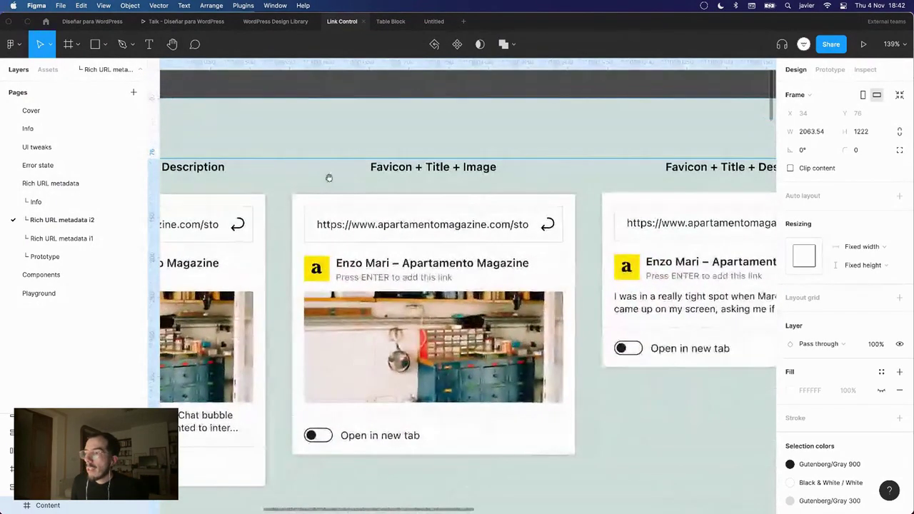
{"action": "scroll", "coordinate": [322, 181], "scroll_direction": "right", "scroll_amount": 8}
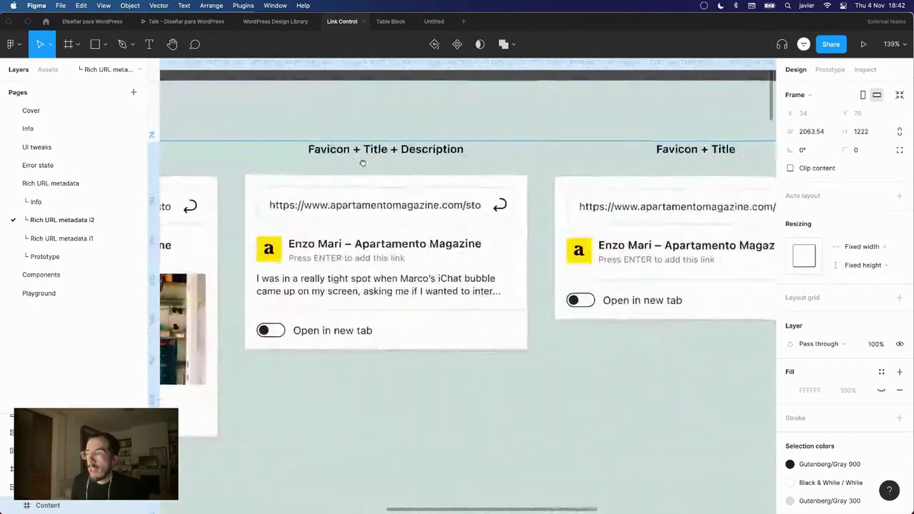
{"action": "scroll", "coordinate": [389, 163], "scroll_direction": "left", "scroll_amount": 7}
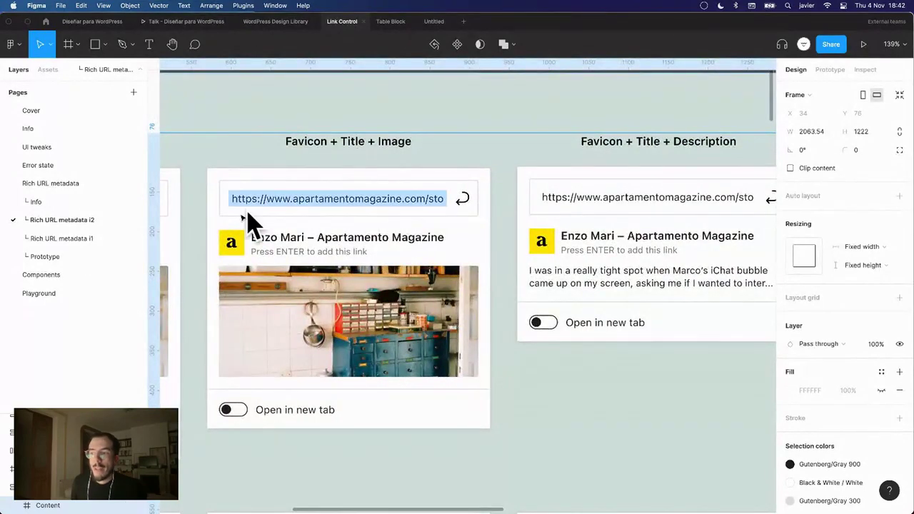
{"action": "left_click_drag", "start_coordinate": [715, 152], "coordinate": [302, 163]}
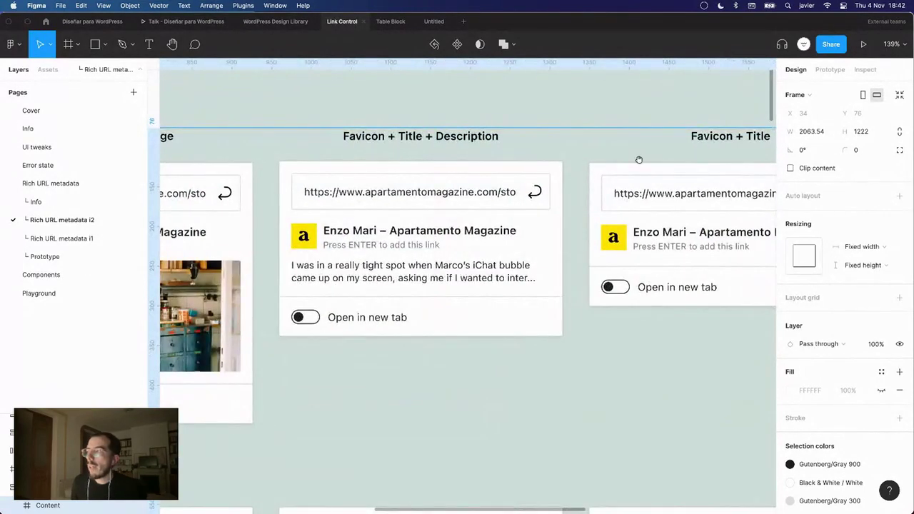
{"action": "scroll", "coordinate": [420, 196], "scroll_direction": "right", "scroll_amount": 10}
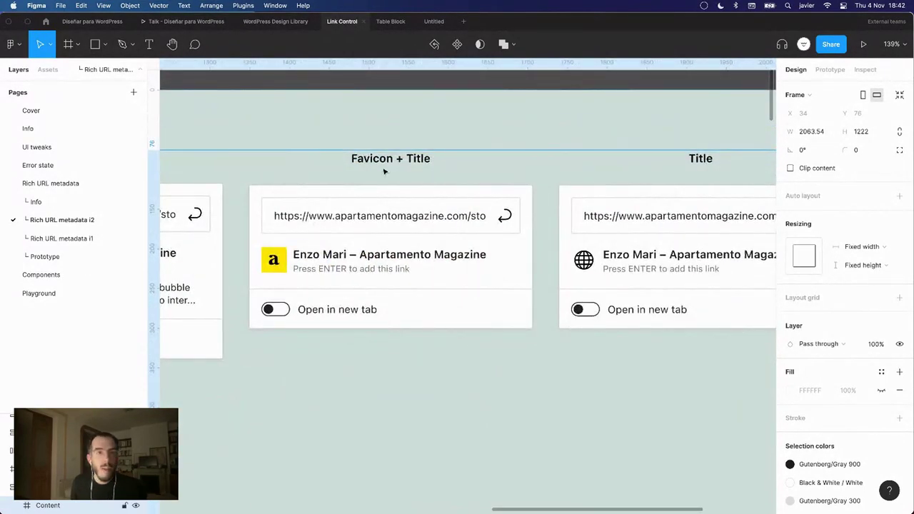
{"action": "scroll", "coordinate": [457, 133], "scroll_direction": "right", "scroll_amount": 8}
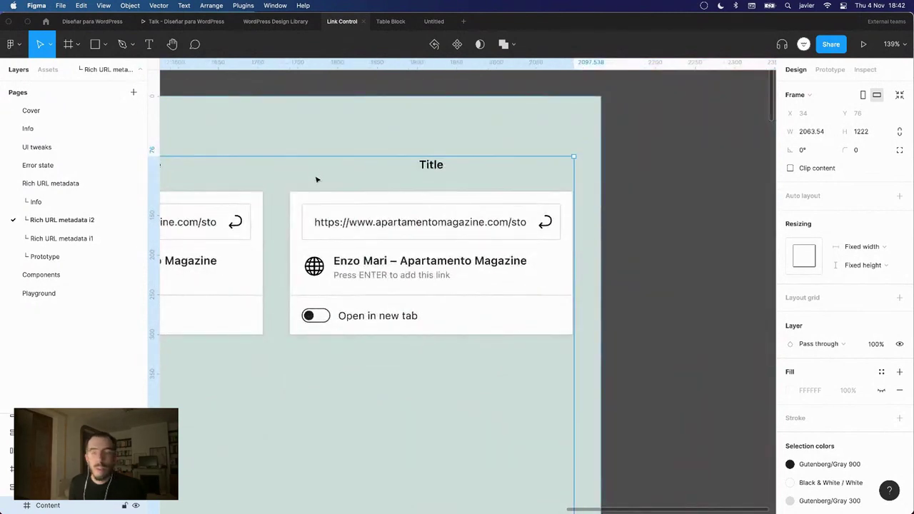
{"action": "scroll", "coordinate": [318, 179], "scroll_direction": "down", "scroll_amount": 10}
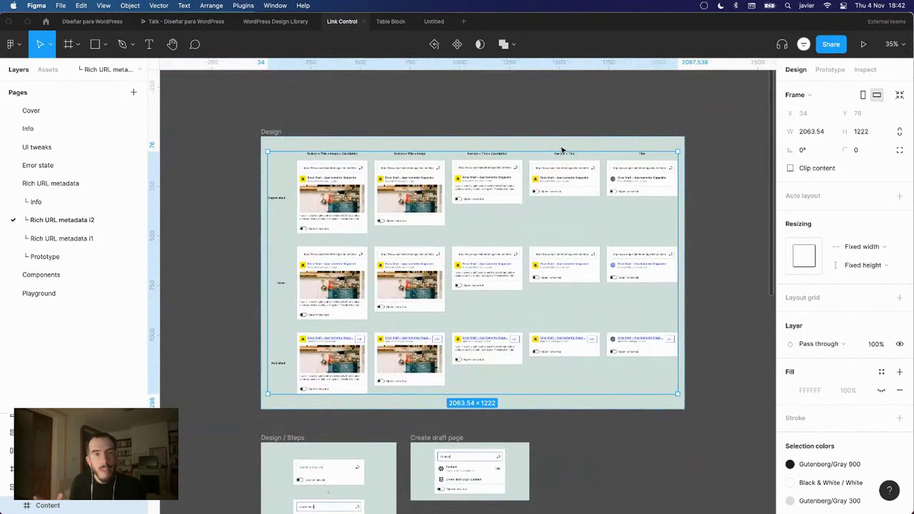
{"action": "left_click", "coordinate": [207, 198]}
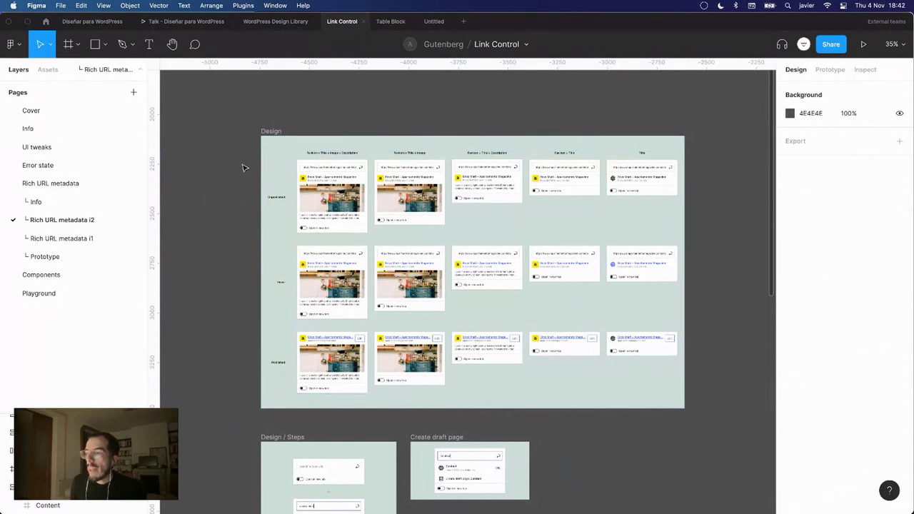
Examine the start of the Design / Steps flow, from the empty search field to the "apartament" suggestions
{"action": "scroll", "coordinate": [243, 179], "scroll_direction": "down", "scroll_amount": 5}
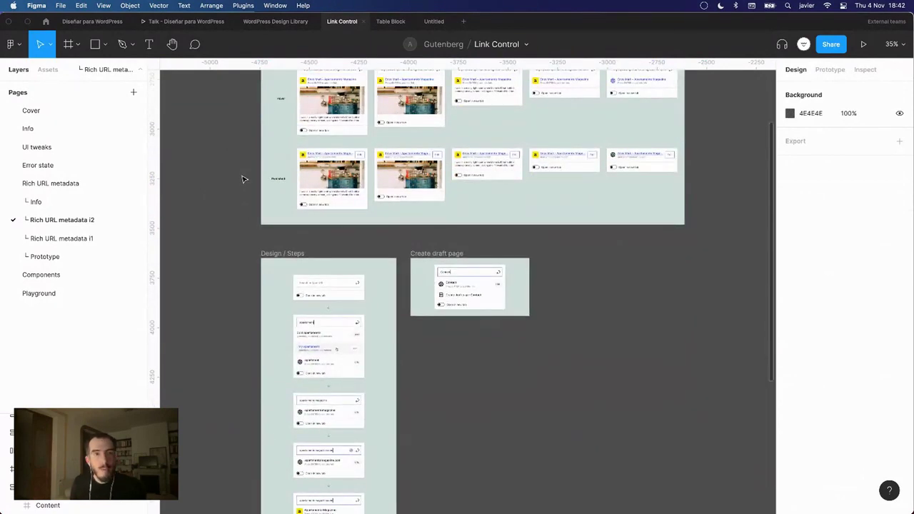
{"action": "scroll", "coordinate": [272, 170], "scroll_direction": "down", "scroll_amount": 3}
{"action": "scroll", "coordinate": [324, 219], "scroll_direction": "up", "scroll_amount": 10}
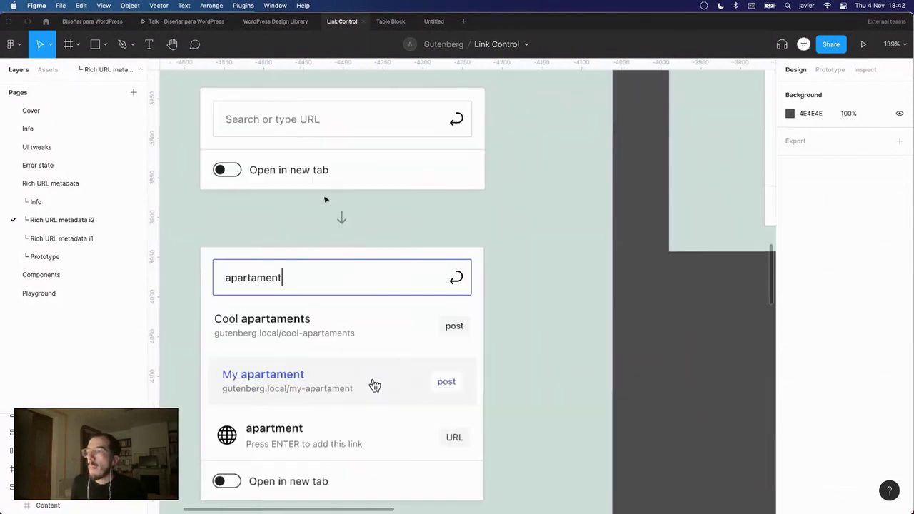
{"action": "scroll", "coordinate": [388, 266], "scroll_direction": "left", "scroll_amount": 2}
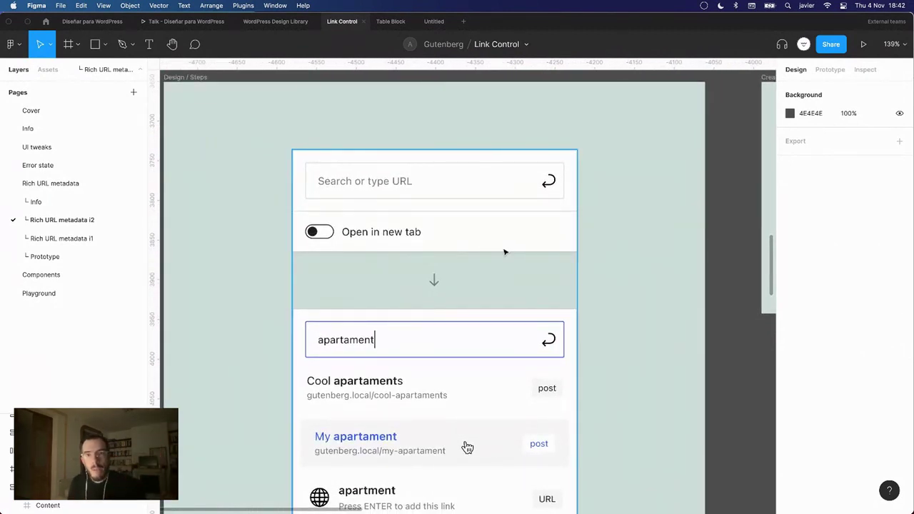
{"action": "scroll", "coordinate": [427, 262], "scroll_direction": "down", "scroll_amount": 3}
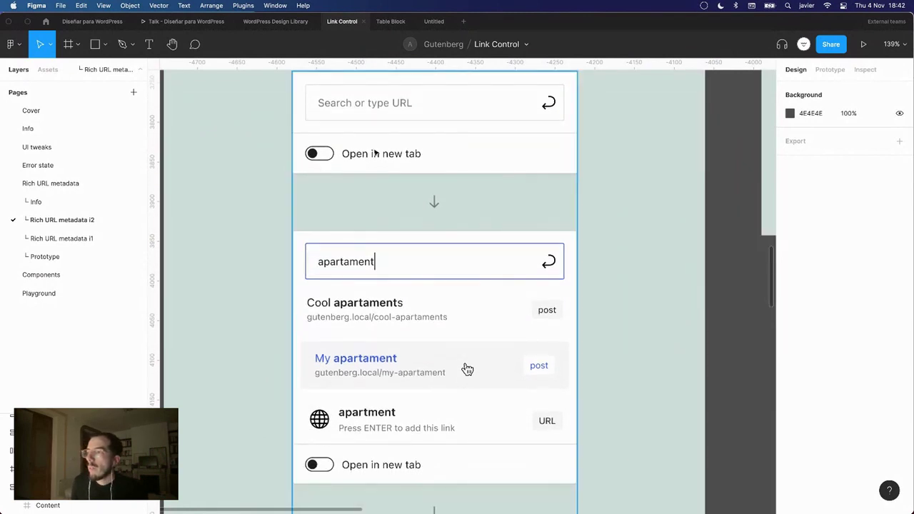
{"action": "scroll", "coordinate": [390, 154], "scroll_direction": "up", "scroll_amount": 3}
{"action": "scroll", "coordinate": [404, 231], "scroll_direction": "down", "scroll_amount": 5}
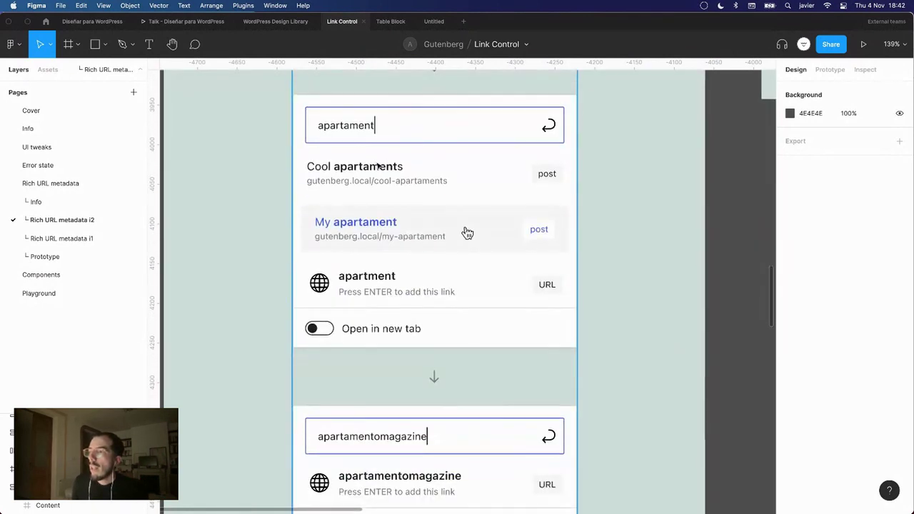
{"action": "scroll", "coordinate": [367, 175], "scroll_direction": "up", "scroll_amount": 2}
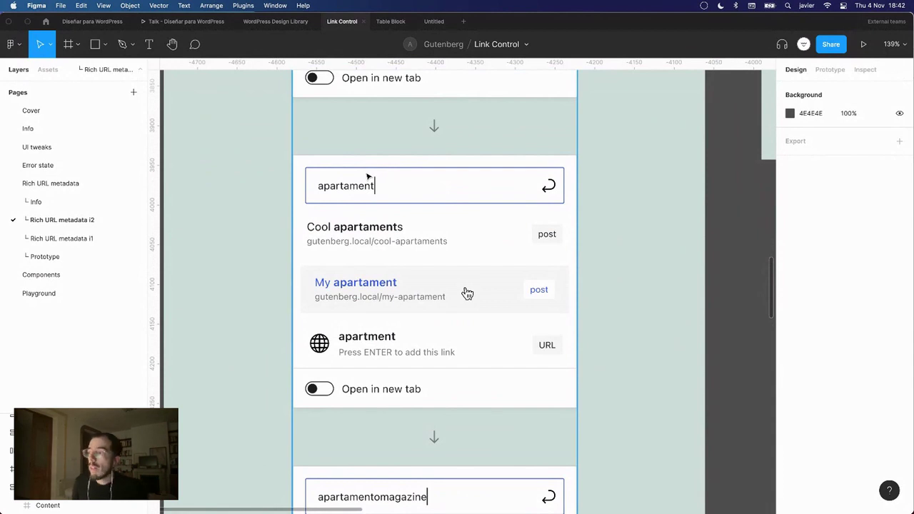
{"action": "scroll", "coordinate": [368, 177], "scroll_direction": "down", "scroll_amount": 4}
{"action": "scroll", "coordinate": [363, 229], "scroll_direction": "up", "scroll_amount": 2}
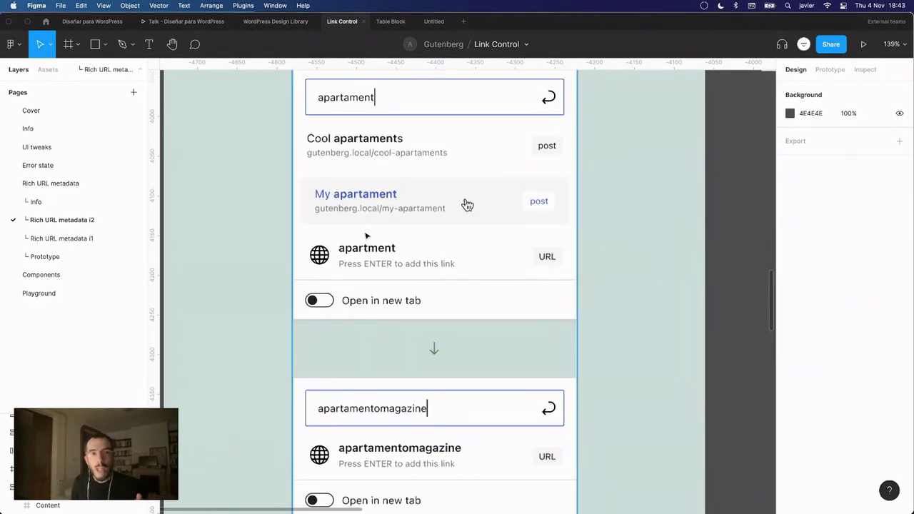
{"action": "scroll", "coordinate": [361, 208], "scroll_direction": "down", "scroll_amount": 3}
{"action": "scroll", "coordinate": [343, 200], "scroll_direction": "up", "scroll_amount": 5}
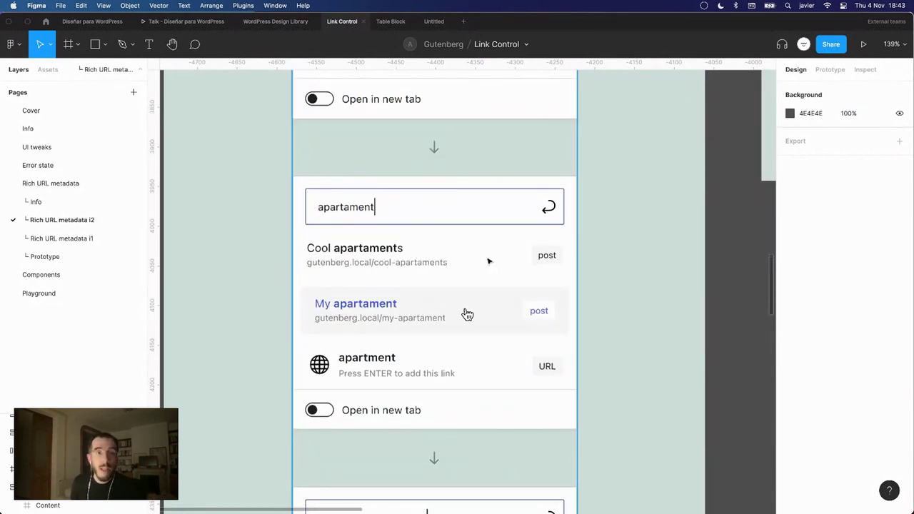
Examine the rest of the Design / Steps flow, from "apartamentomagazine" to the rich preview card, and the frames around it
{"action": "scroll", "coordinate": [480, 263], "scroll_direction": "down", "scroll_amount": 10}
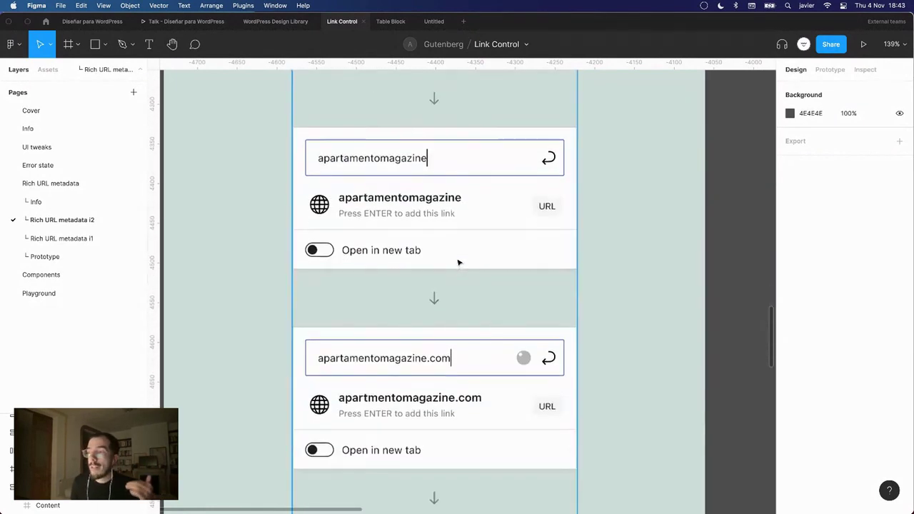
{"action": "scroll", "coordinate": [454, 265], "scroll_direction": "down", "scroll_amount": 5}
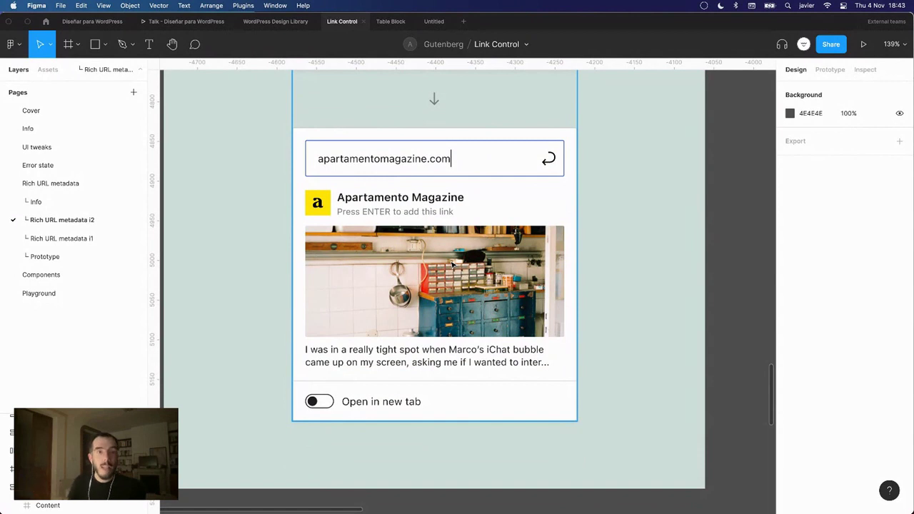
{"action": "scroll", "coordinate": [475, 286], "scroll_direction": "down", "scroll_amount": 10}
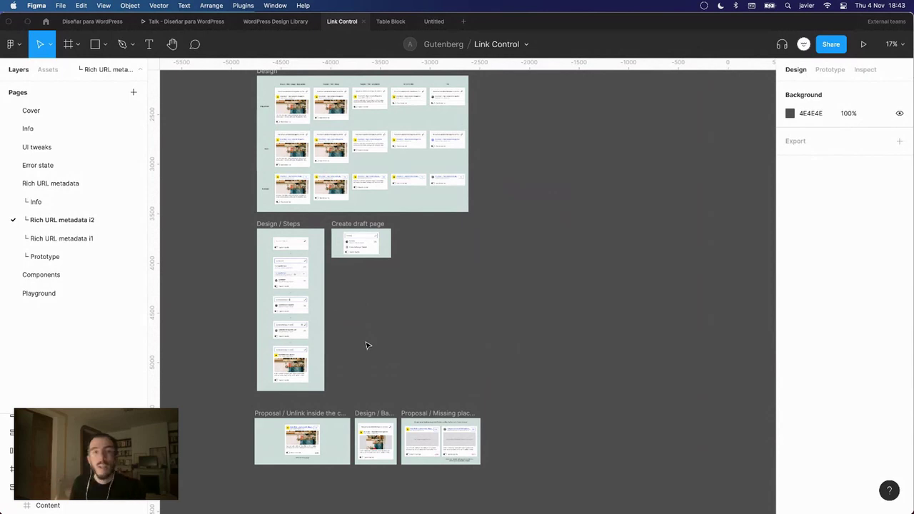
Switch to Chrome and review the first design iteration comment in issue #31466, including its flow, variations table and prototype recording
{"action": "key", "text": "super+Tab"}
{"action": "scroll", "coordinate": [144, 271], "scroll_direction": "down", "scroll_amount": 20}
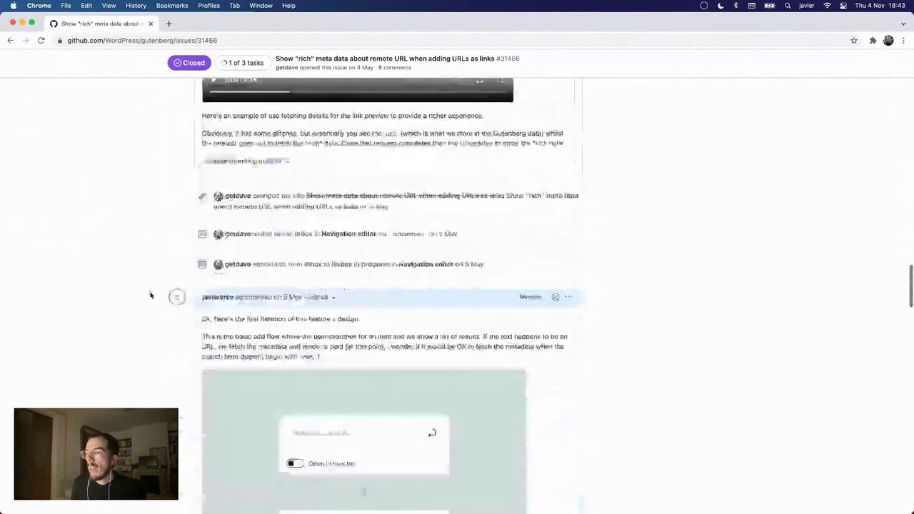
{"action": "scroll", "coordinate": [159, 292], "scroll_direction": "up", "scroll_amount": 4}
{"action": "scroll", "coordinate": [162, 295], "scroll_direction": "up", "scroll_amount": 2}
{"action": "scroll", "coordinate": [178, 293], "scroll_direction": "down", "scroll_amount": 10}
{"action": "scroll", "coordinate": [178, 288], "scroll_direction": "down", "scroll_amount": 10}
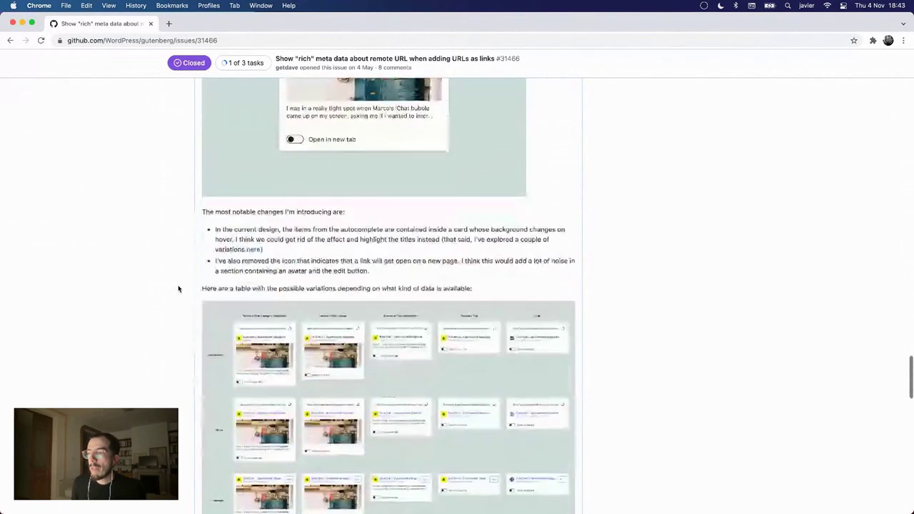
{"action": "scroll", "coordinate": [178, 287], "scroll_direction": "down", "scroll_amount": 10}
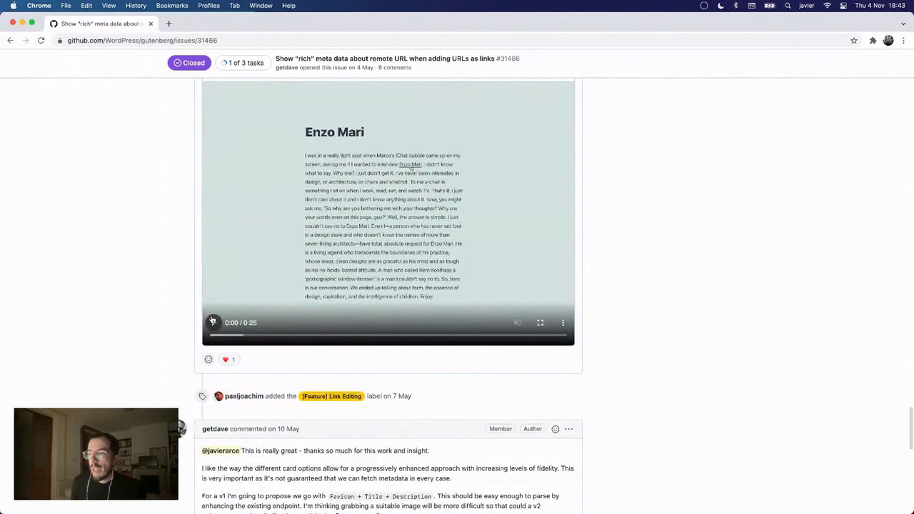
Pause the prototype recording in the design comment and rewind it to 0:04
{"action": "scroll", "coordinate": [183, 316], "scroll_direction": "up", "scroll_amount": 1}
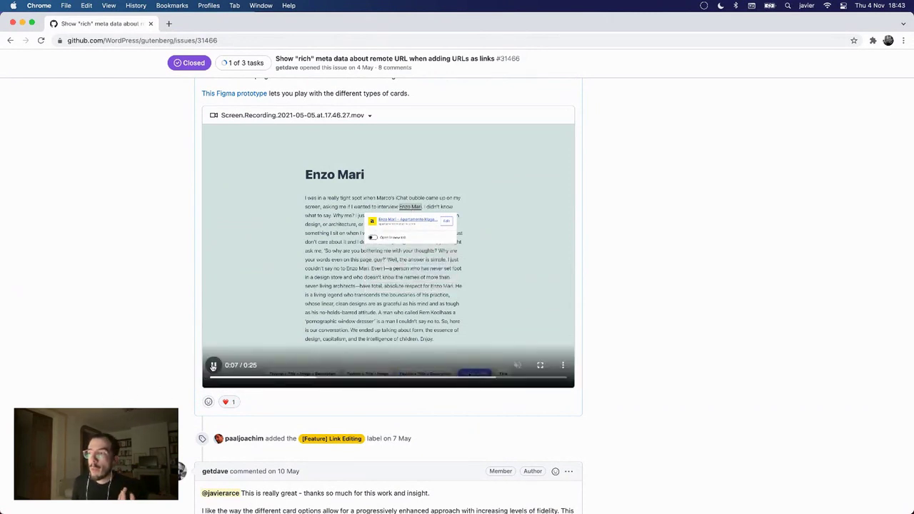
{"action": "left_click", "coordinate": [212, 367]}
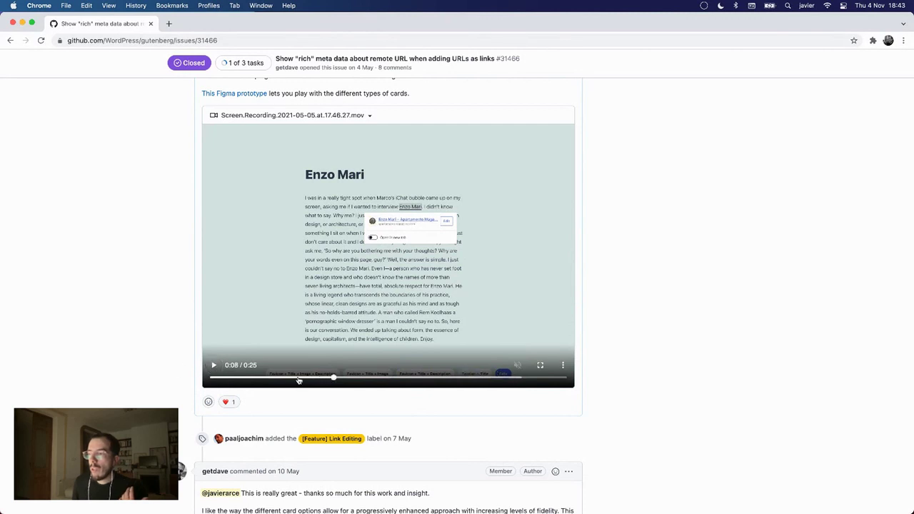
{"action": "left_click", "coordinate": [258, 382]}
{"action": "left_click_drag", "start_coordinate": [258, 382], "coordinate": [270, 360]}
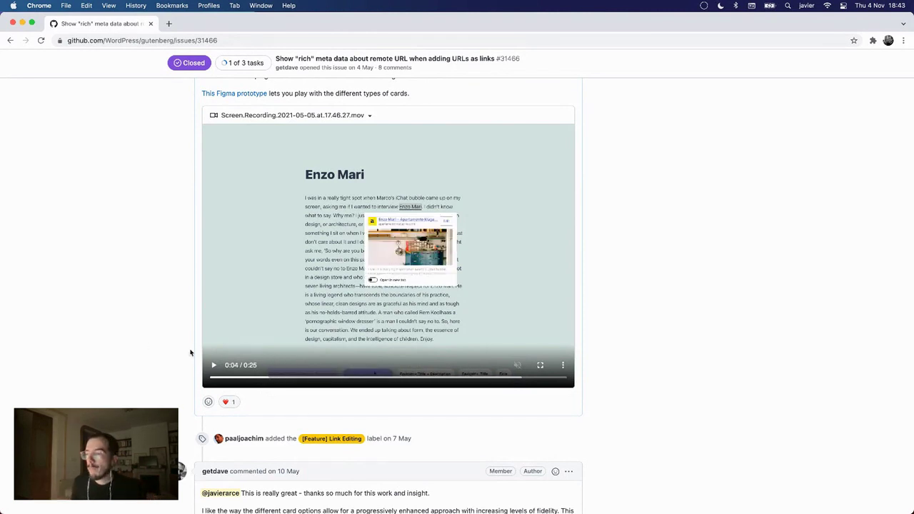
Review the replies that follow the design comment in issue #31466, down to the empty comment form and back to the recording
{"action": "scroll", "coordinate": [144, 343], "scroll_direction": "down", "scroll_amount": 15}
{"action": "scroll", "coordinate": [149, 345], "scroll_direction": "down", "scroll_amount": 5}
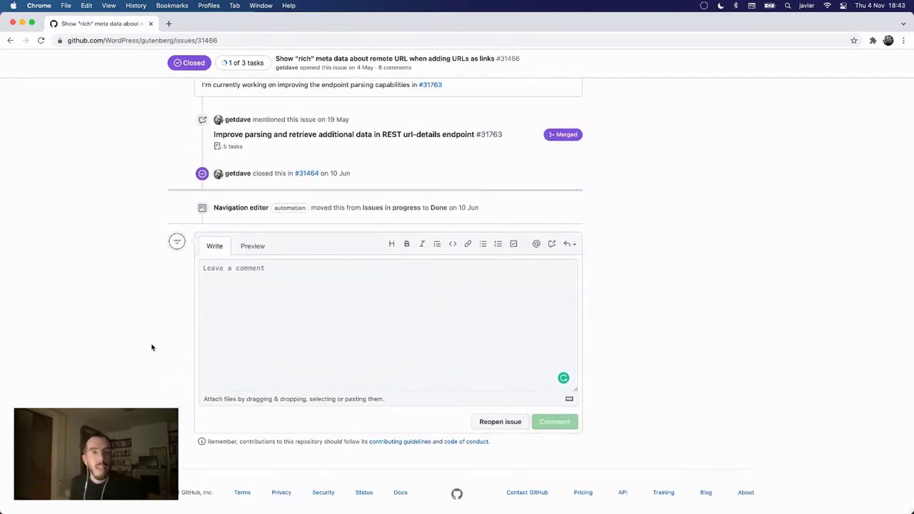
{"action": "scroll", "coordinate": [151, 348], "scroll_direction": "up", "scroll_amount": 6}
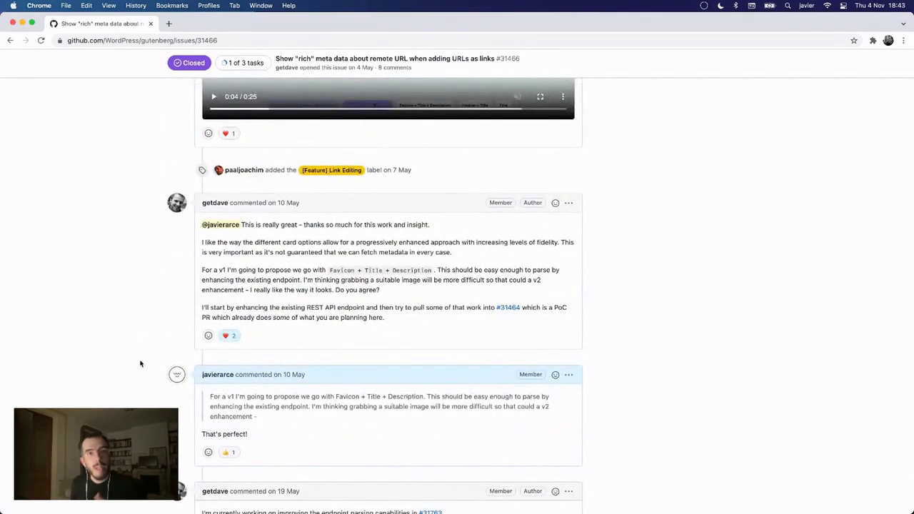
{"action": "scroll", "coordinate": [136, 357], "scroll_direction": "up", "scroll_amount": 5}
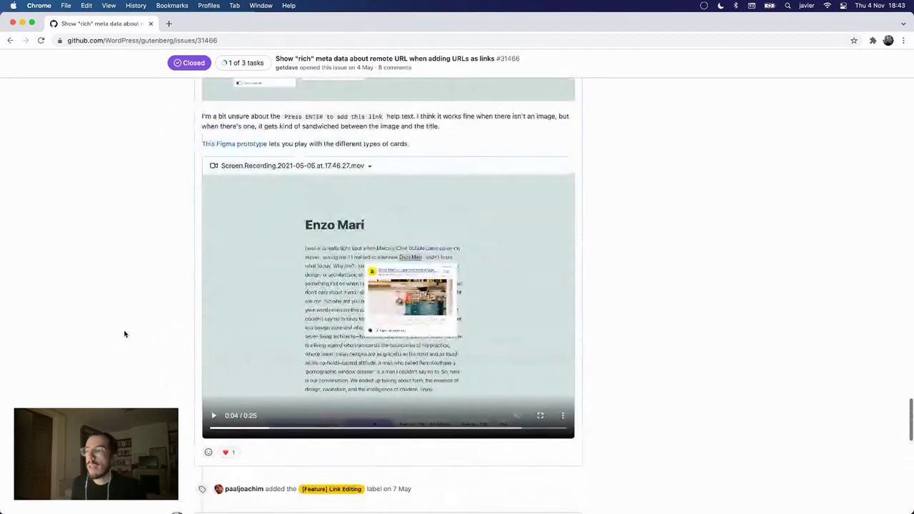
Switch to Figma and copy the Design / Steps frame on the Rich URL metadata i2 page as PNG
{"action": "key", "text": "super+Tab"}
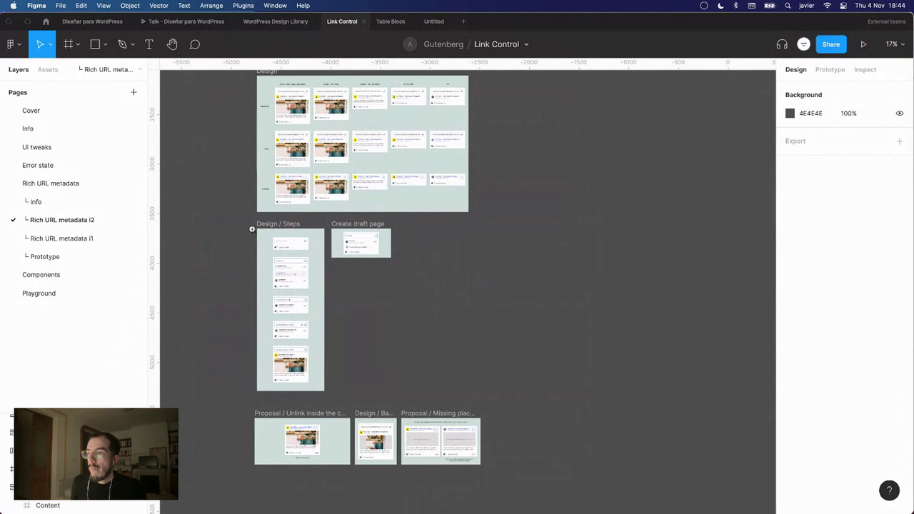
{"action": "scroll", "coordinate": [252, 229], "scroll_direction": "up", "scroll_amount": 10}
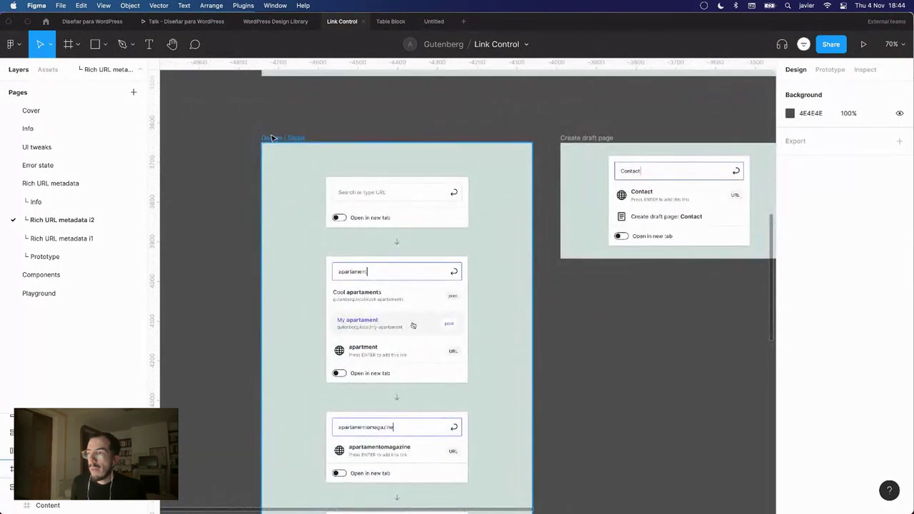
{"action": "left_click", "coordinate": [271, 137]}
{"action": "right_click", "coordinate": [271, 137]}
{"action": "mouse_move", "coordinate": [290, 187]}
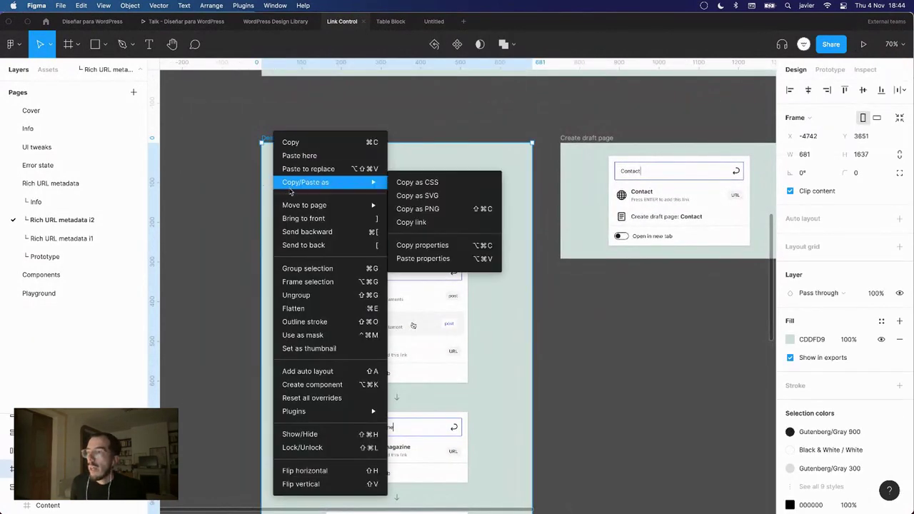
{"action": "left_click", "coordinate": [431, 210]}
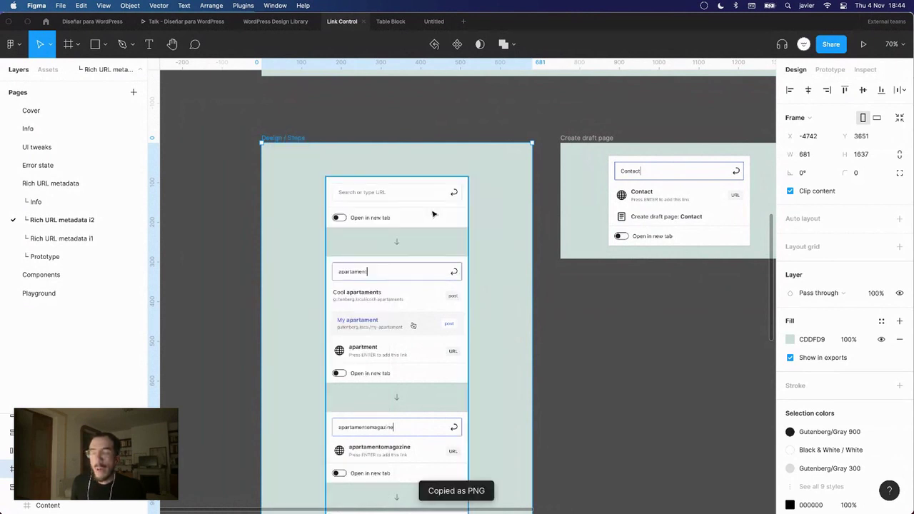
Switch to Chrome and paste the copied frame image into a new comment on issue #31466
{"action": "key", "text": "super+Tab"}
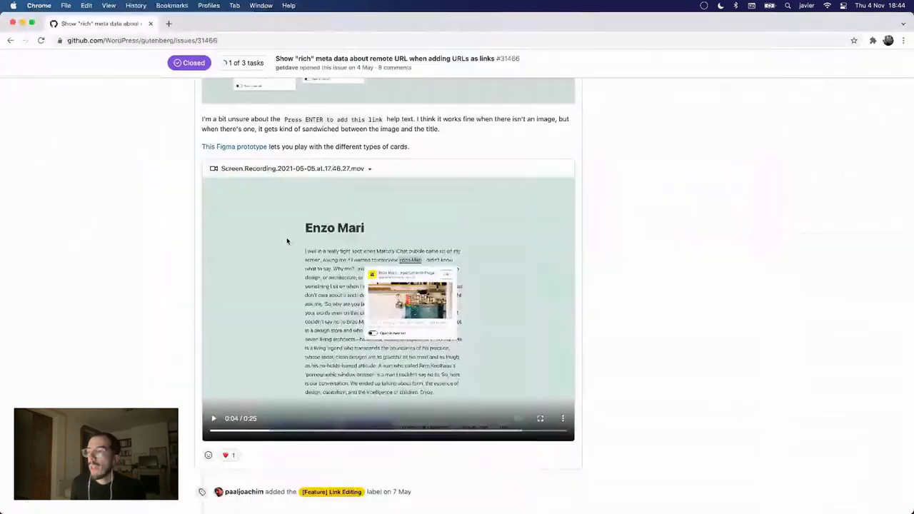
{"action": "scroll", "coordinate": [181, 295], "scroll_direction": "down", "scroll_amount": 15}
{"action": "scroll", "coordinate": [182, 296], "scroll_direction": "down", "scroll_amount": 5}
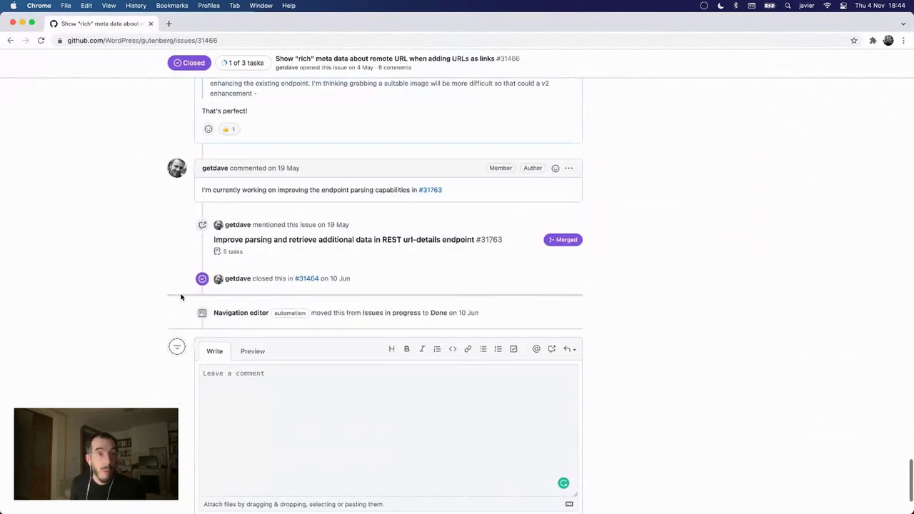
{"action": "left_click", "coordinate": [242, 269]}
{"action": "right_click", "coordinate": [238, 269]}
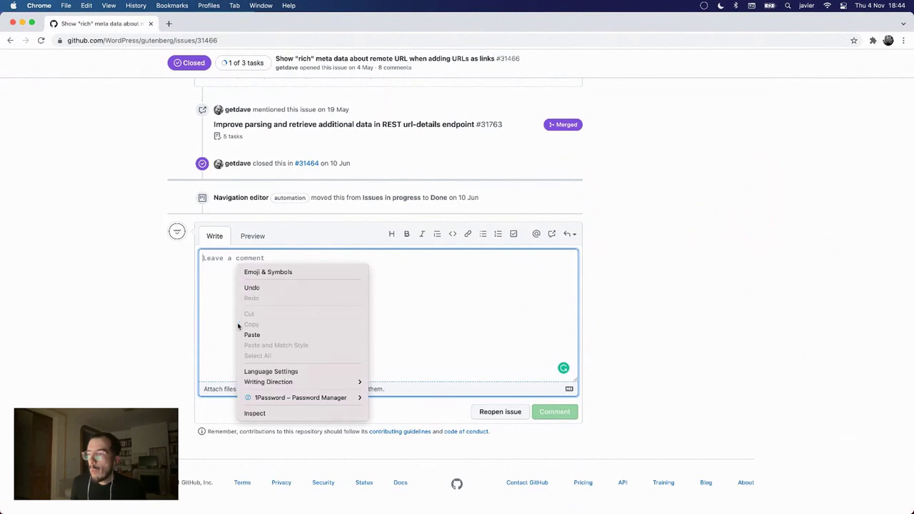
{"action": "left_click", "coordinate": [242, 334]}
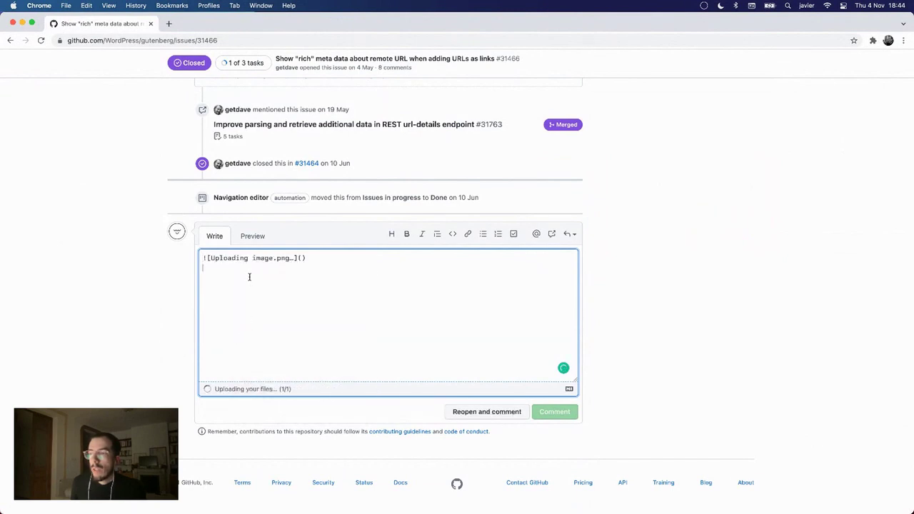
Preview the unsent comment and check how the Design / Steps image renders
{"action": "left_click", "coordinate": [255, 236]}
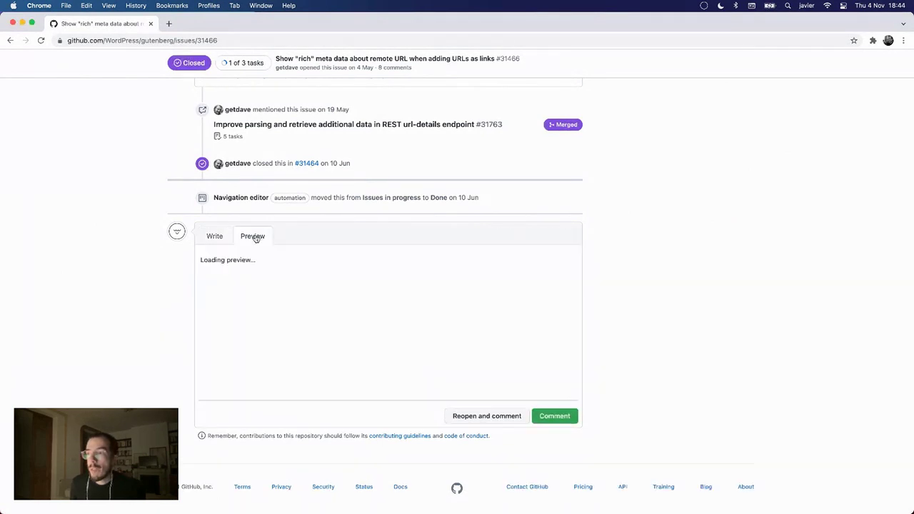
{"action": "scroll", "coordinate": [250, 307], "scroll_direction": "down", "scroll_amount": 5}
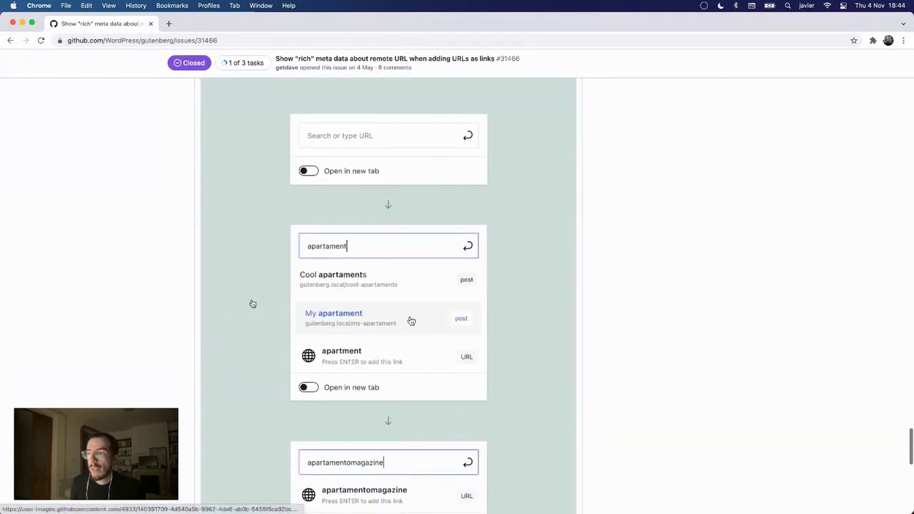
{"action": "scroll", "coordinate": [252, 303], "scroll_direction": "up", "scroll_amount": 2}
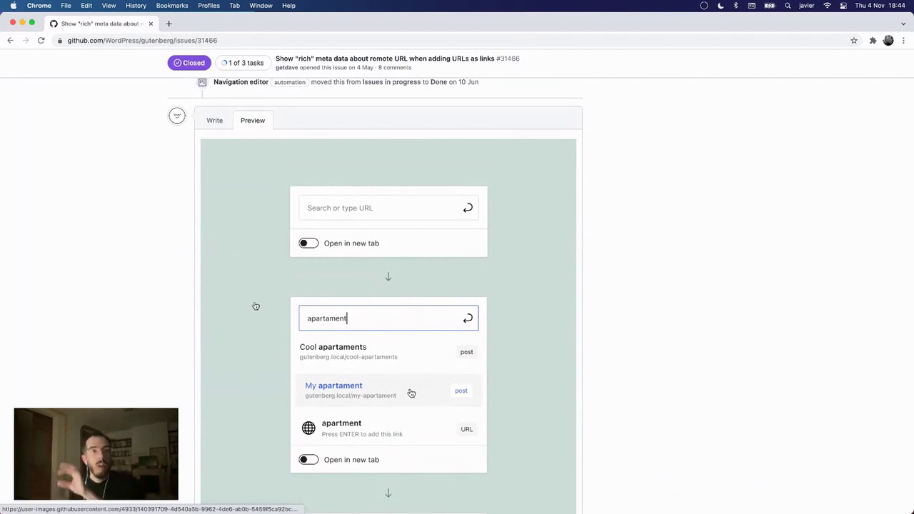
Return to editing the comment and delete the pasted image, leaving the comment empty
{"action": "left_click", "coordinate": [215, 121]}
{"action": "triple_click", "coordinate": [285, 270]}
{"action": "key", "text": "BackSpace"}
Switch to Figma and look over the Prototype and Components pages of the Link Control file
{"action": "key", "text": "super+Tab"}
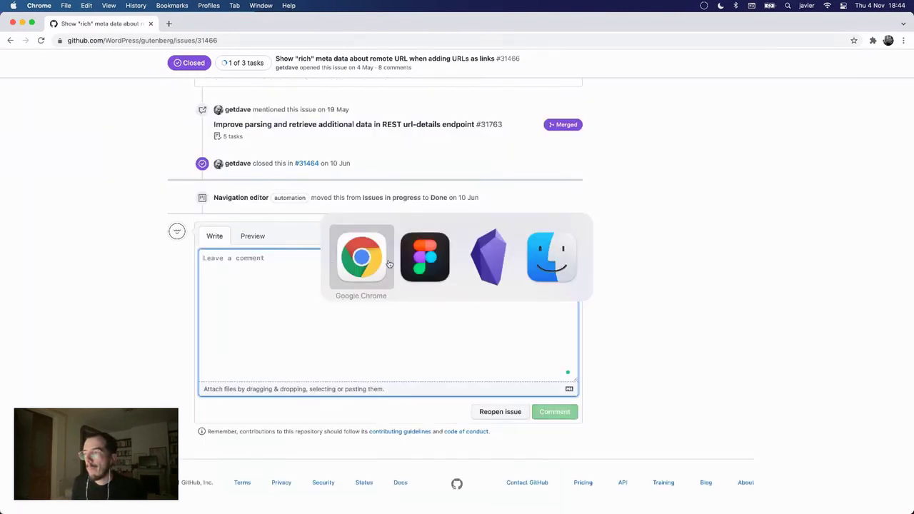
{"action": "left_click", "coordinate": [425, 258]}
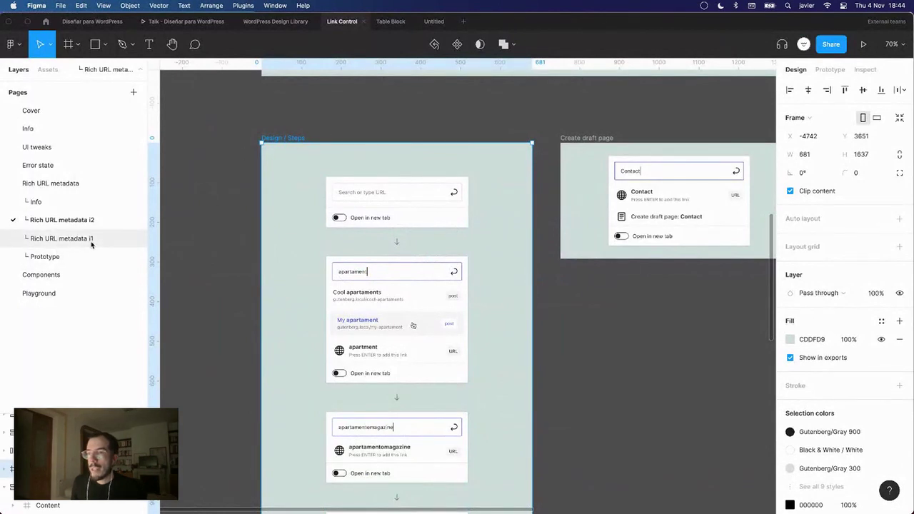
{"action": "left_click", "coordinate": [62, 259]}
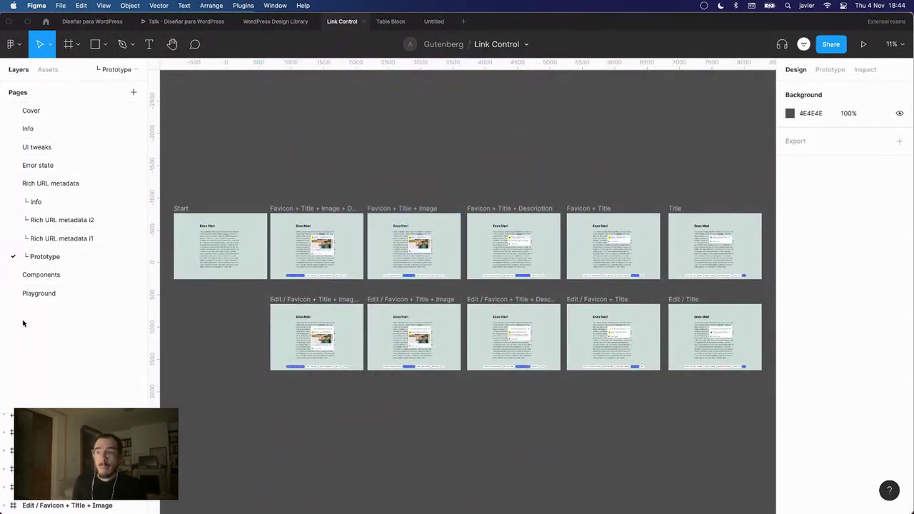
{"action": "left_click", "coordinate": [53, 275]}
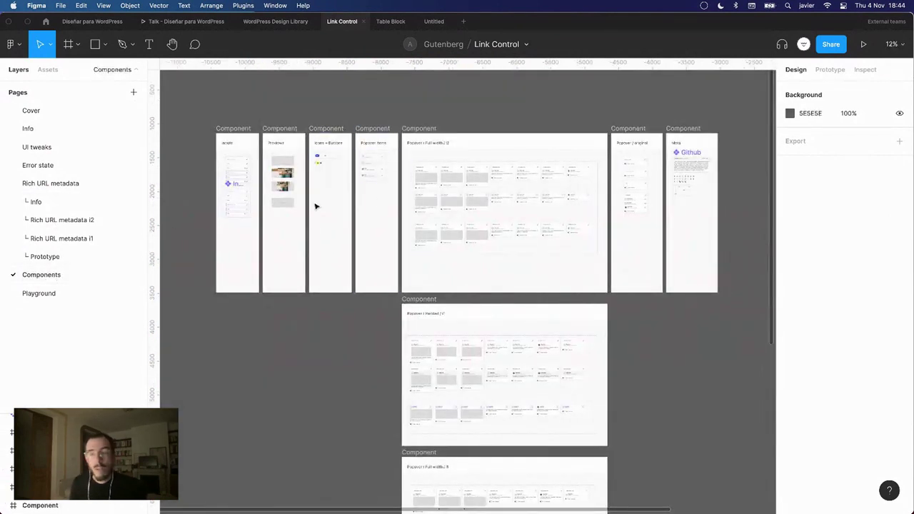
Look at the UI tweaks and Cover pages, and read the Link Control description on the Info page up close
{"action": "left_click", "coordinate": [39, 147]}
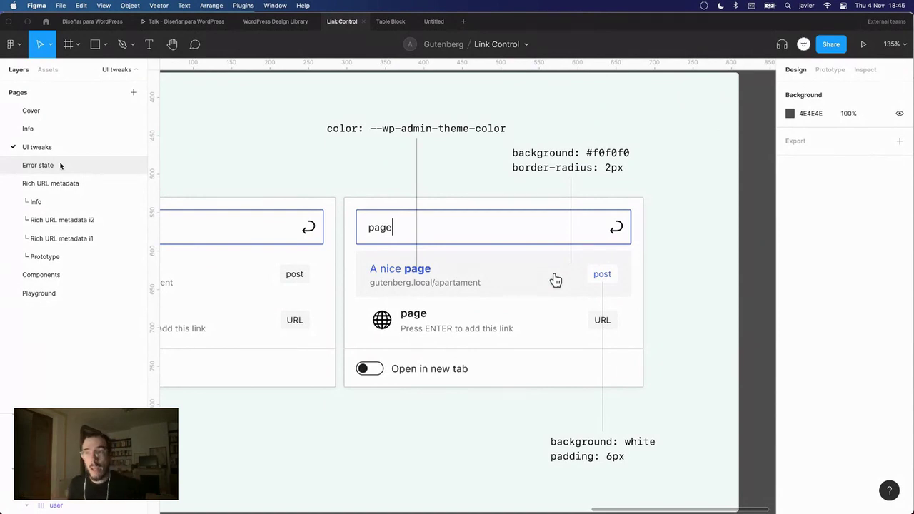
{"action": "left_click", "coordinate": [50, 115]}
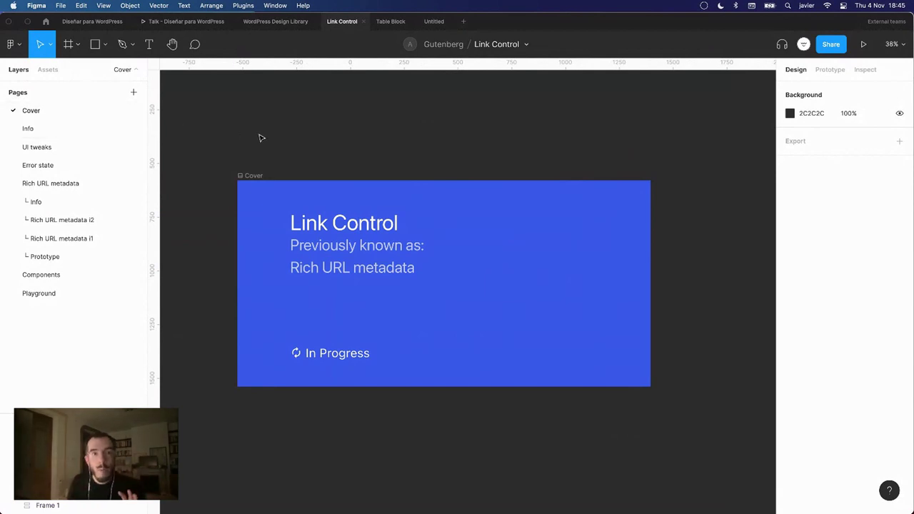
{"action": "left_click", "coordinate": [68, 127]}
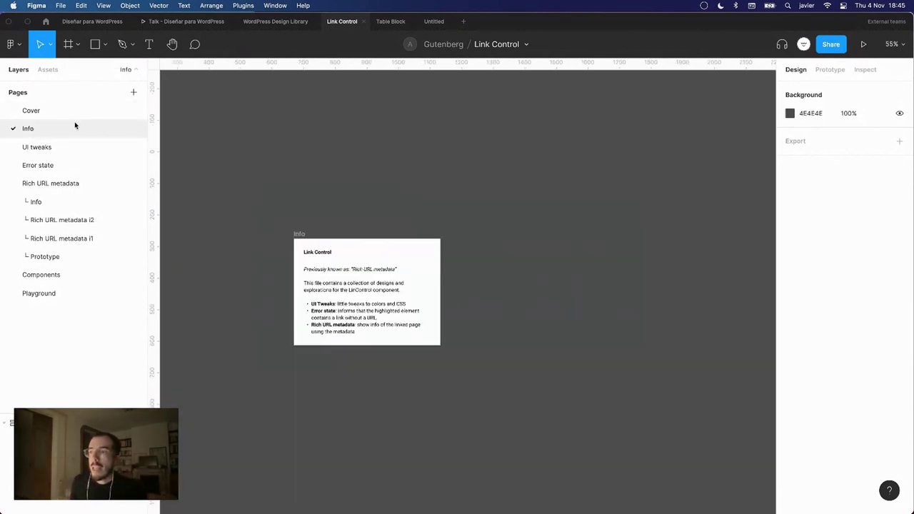
{"action": "left_click_drag", "start_coordinate": [279, 221], "coordinate": [469, 379]}
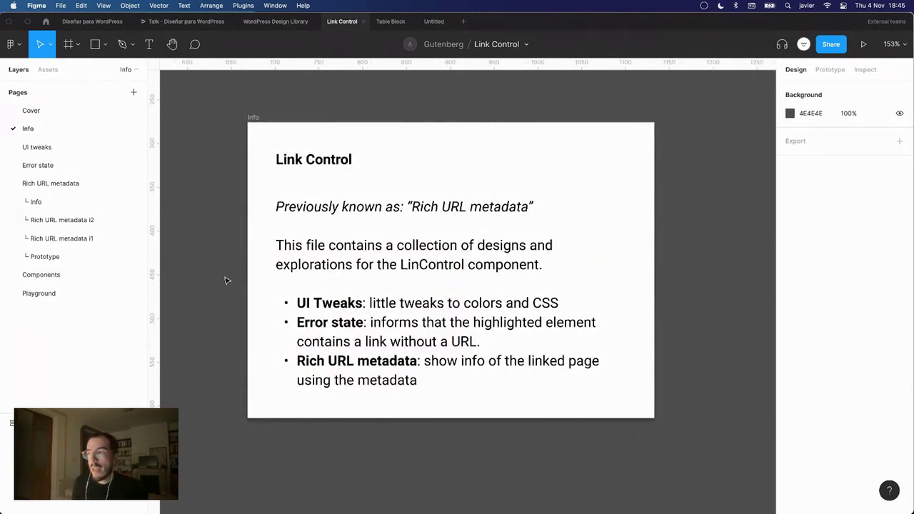
Examine the Proposal frame on the UI tweaks page and the Design i2 and Design i1 frames on the Error state page
{"action": "left_click", "coordinate": [57, 148]}
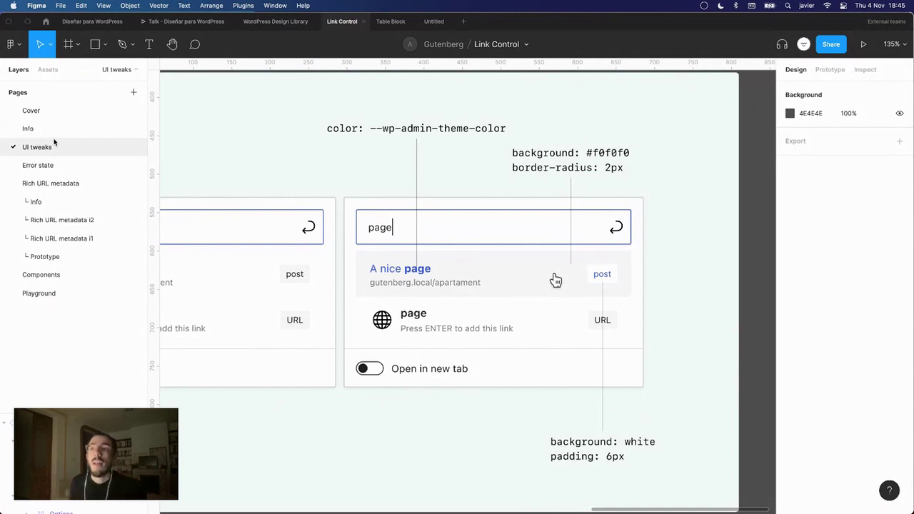
{"action": "left_click_drag", "start_coordinate": [272, 125], "coordinate": [378, 144]}
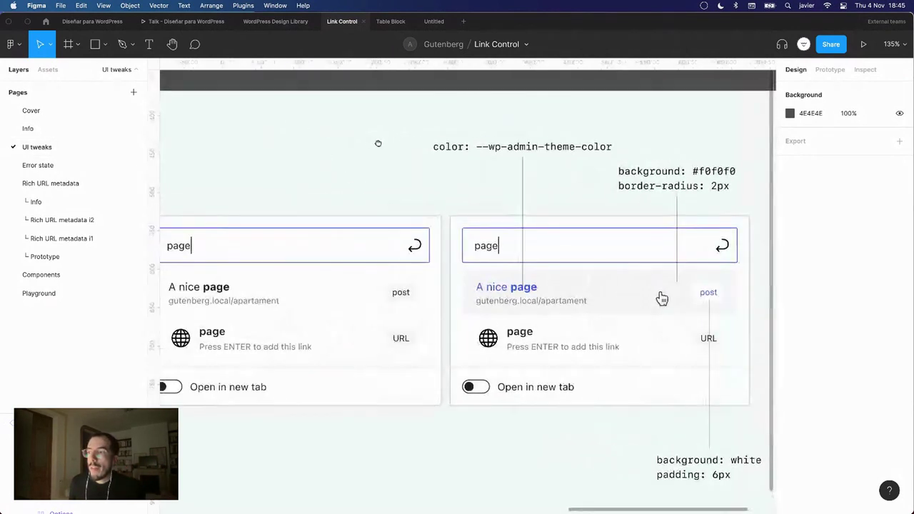
{"action": "scroll", "coordinate": [378, 149], "scroll_direction": "down", "scroll_amount": 5}
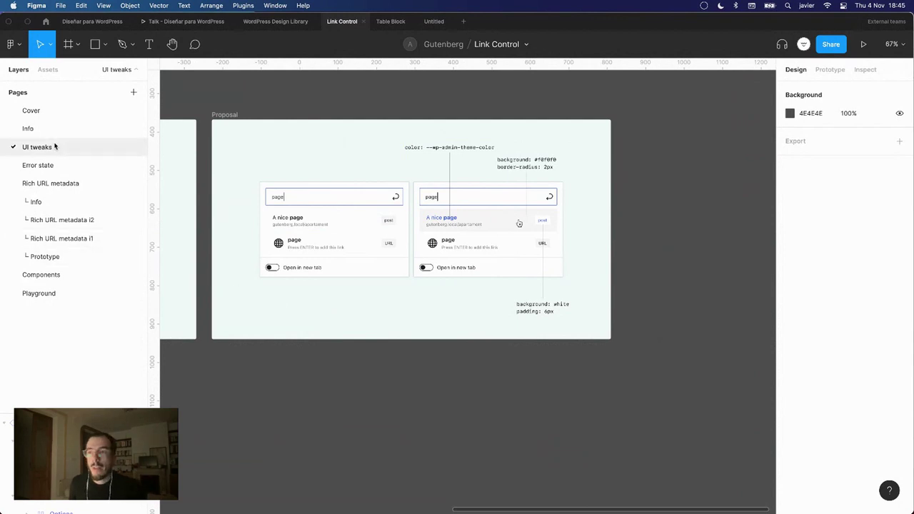
{"action": "left_click", "coordinate": [51, 166]}
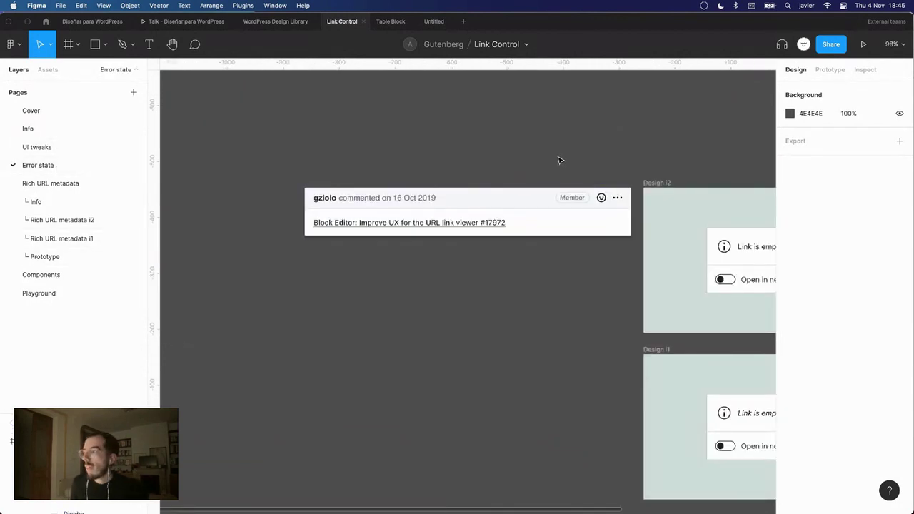
{"action": "scroll", "coordinate": [555, 159], "scroll_direction": "right", "scroll_amount": 5}
{"action": "scroll", "coordinate": [227, 111], "scroll_direction": "up", "scroll_amount": 2}
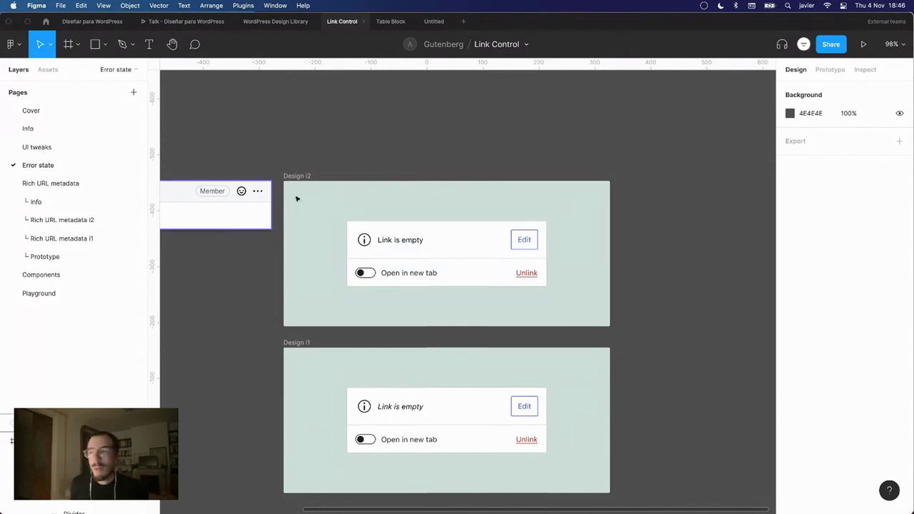
Bring up the "Talk - Diseñar para WordPress" presentation, advance to the "Consejo 1" slide and scale the slides to full width
{"action": "key", "text": "super+Tab"}
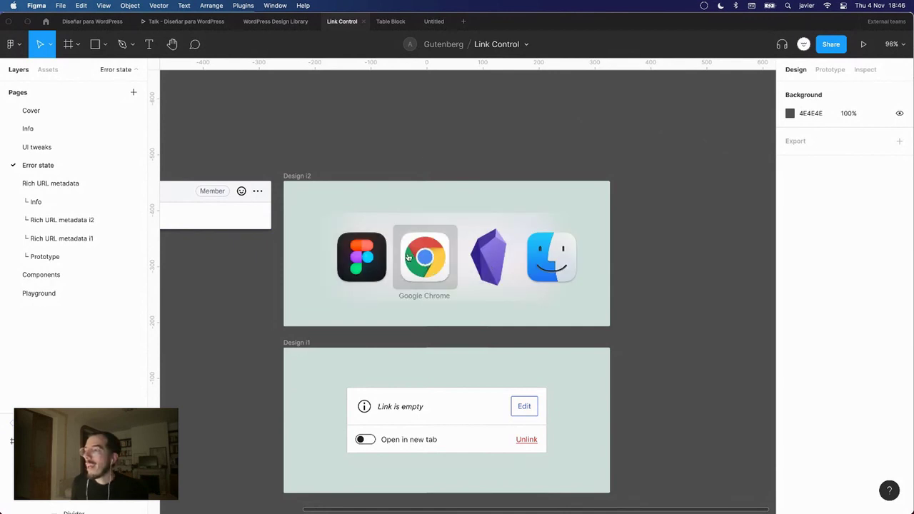
{"action": "left_click", "coordinate": [361, 257]}
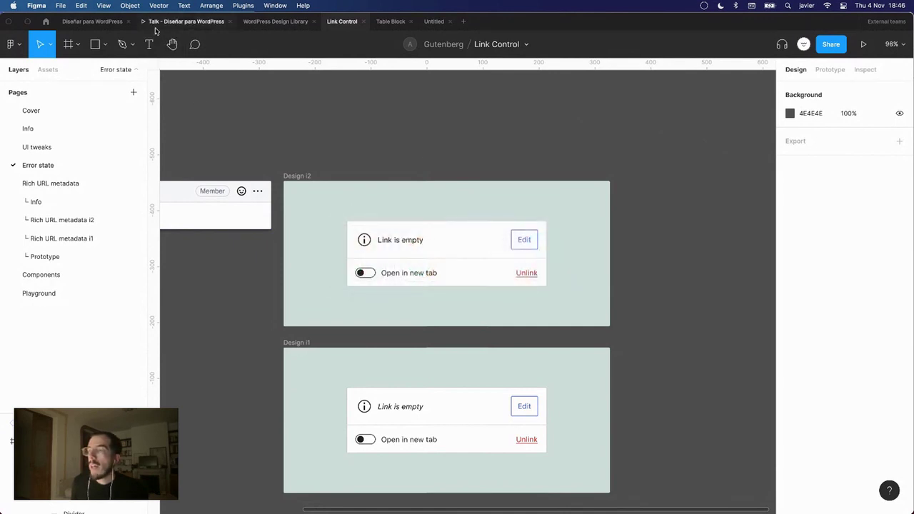
{"action": "left_click", "coordinate": [252, 26]}
{"action": "left_click", "coordinate": [192, 27]}
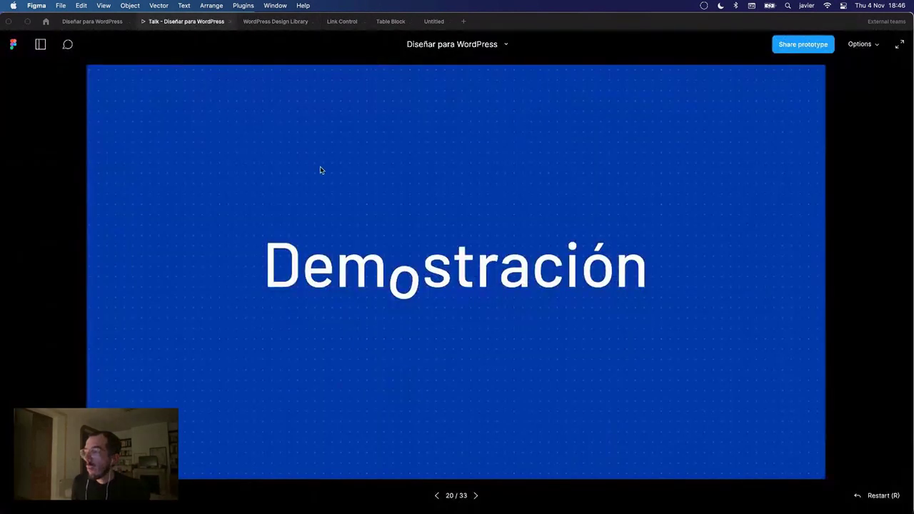
{"action": "key", "text": "Right"}
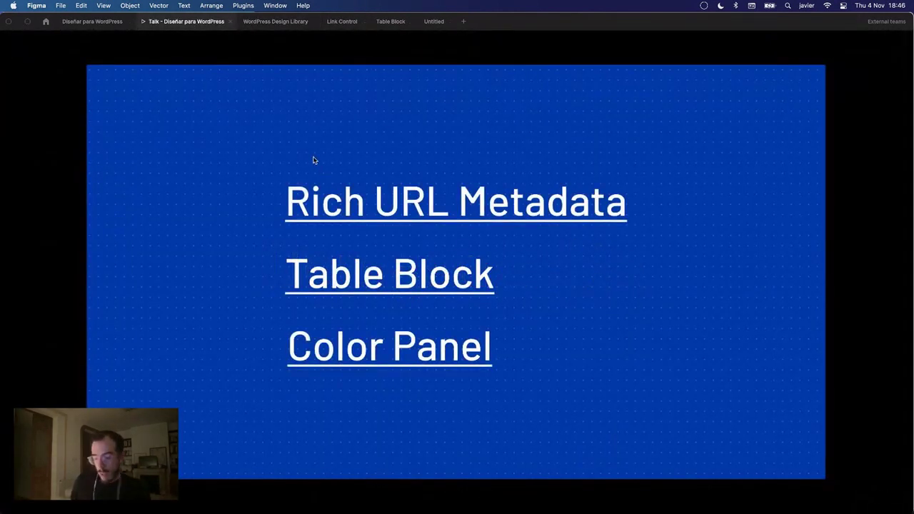
{"action": "key", "text": "Right"}
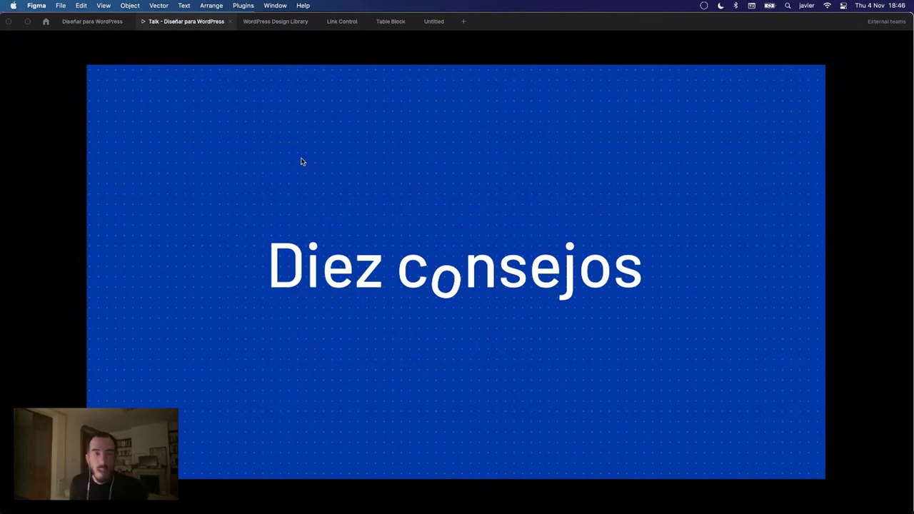
{"action": "key", "text": "z"}
{"action": "key", "text": "Right"}
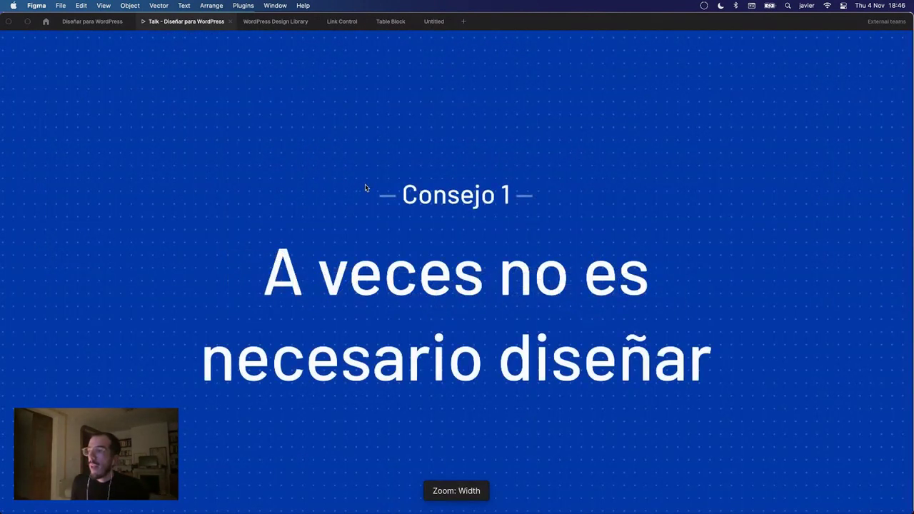